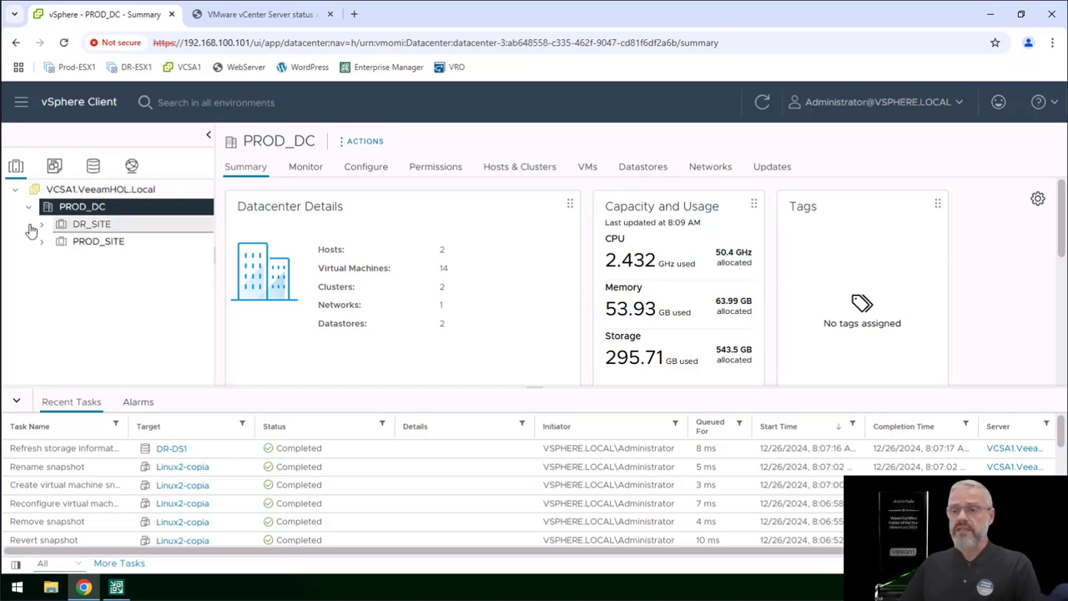
Step: Look through the hosts and virtual machines in the DR_SITE and PROD_SITE clusters
click(43, 226)
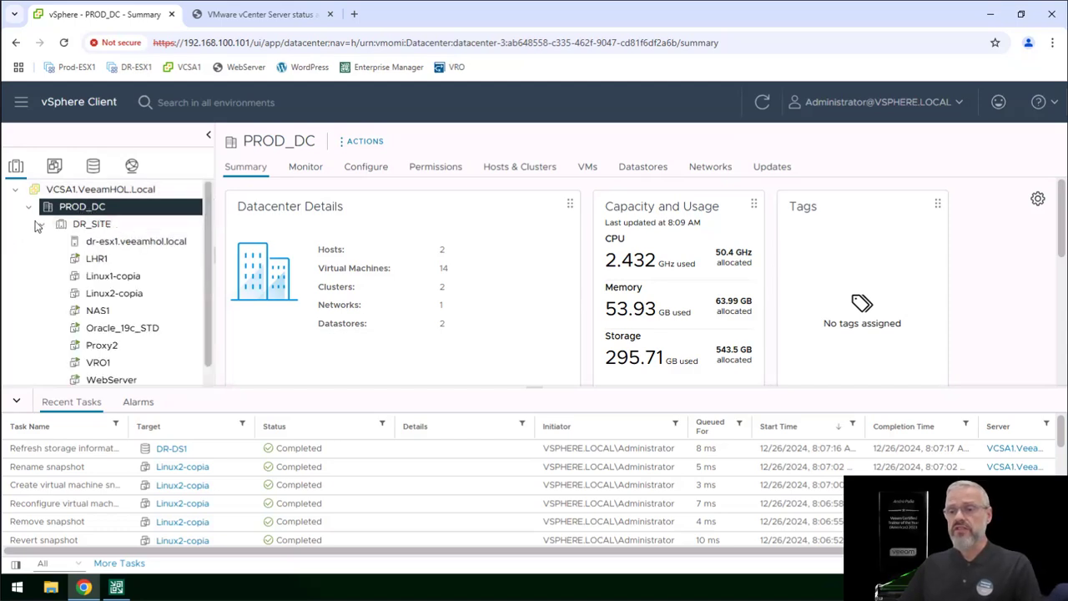
click(41, 225)
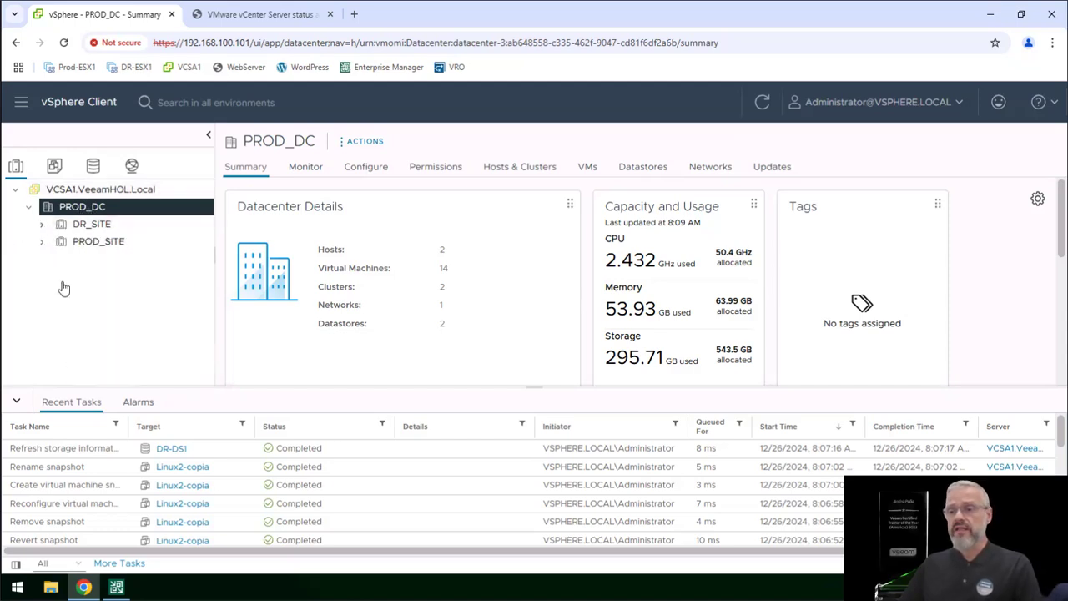
click(43, 242)
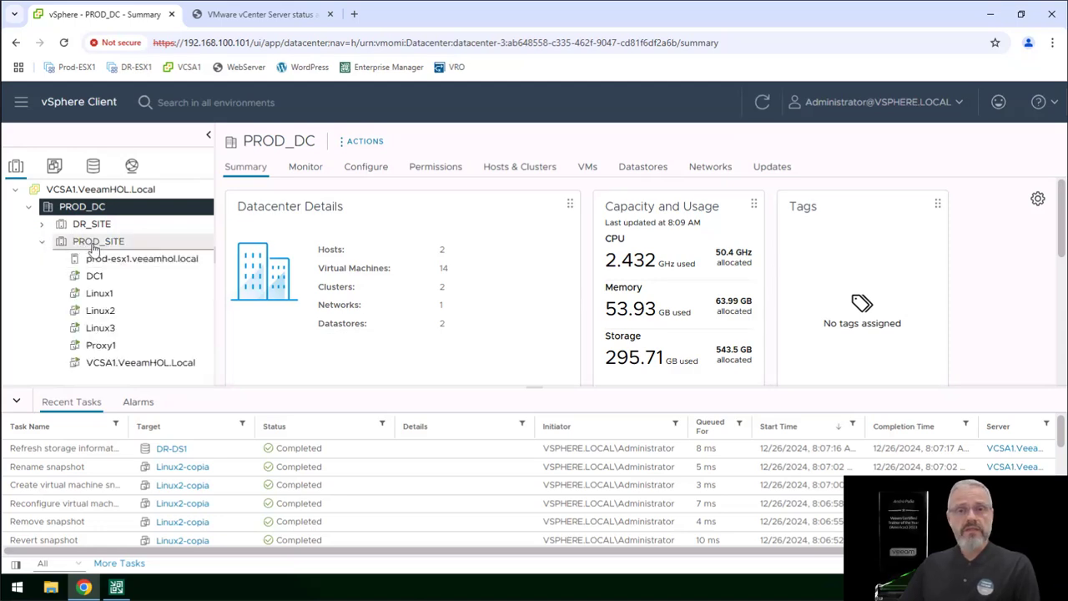
click(43, 226)
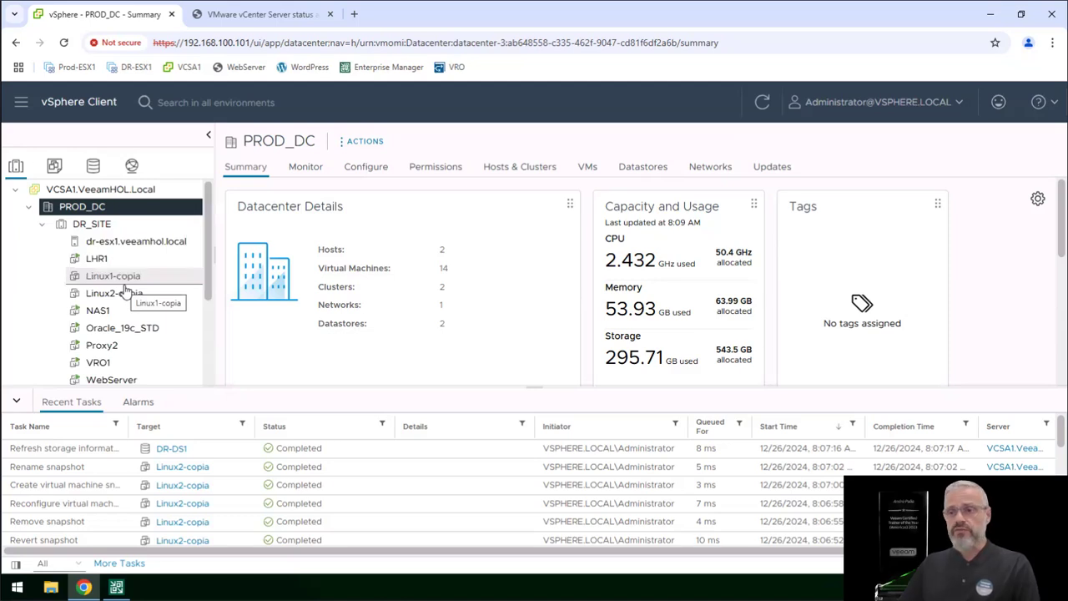
Step: Examine the I/O filters installed on host dr-esx1.veeamhol.local in its storage configuration
click(136, 242)
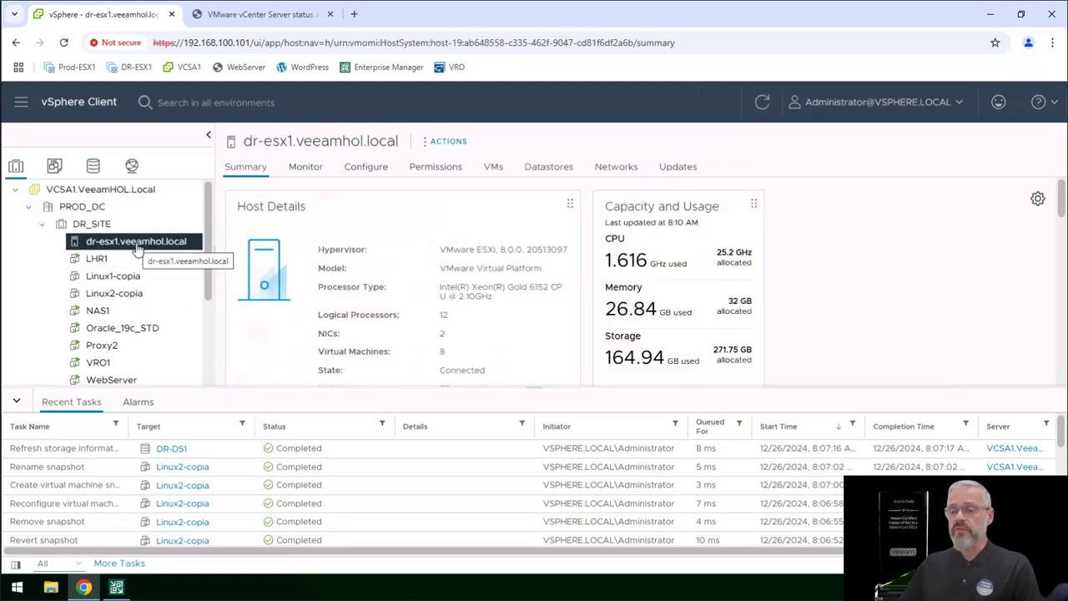
click(361, 169)
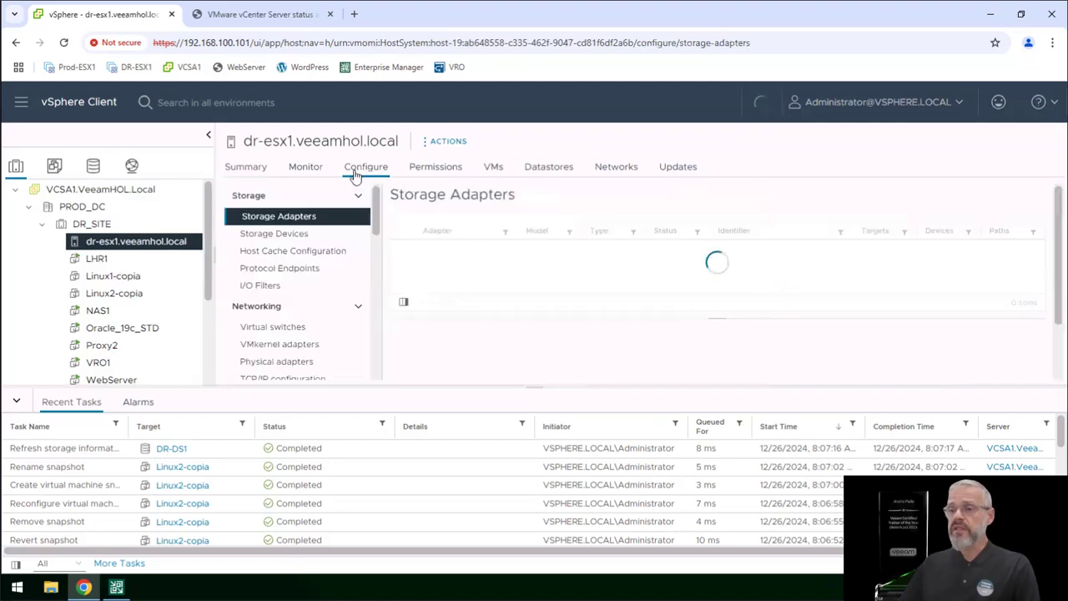
click(261, 287)
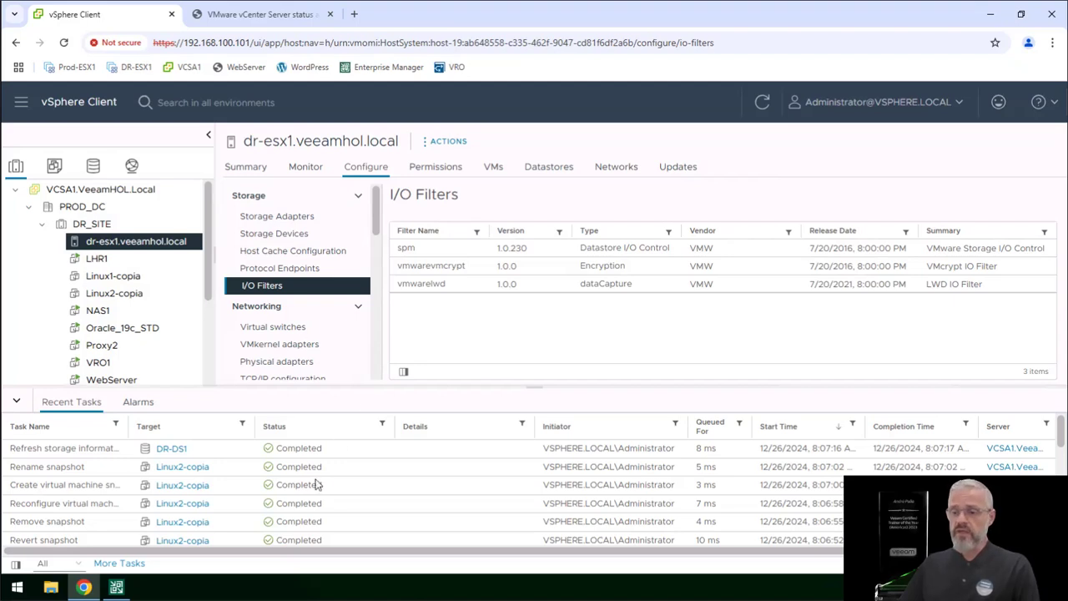
Step: Switch to Veeam Backup and Replication and try to create a CDP policy for VMware vSphere
click(116, 589)
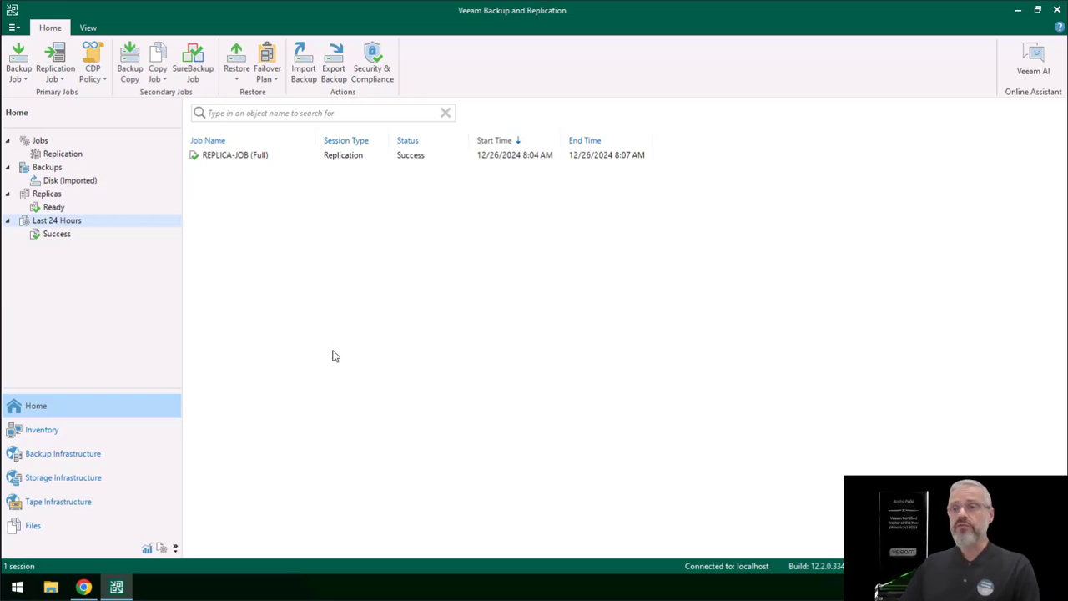
click(93, 67)
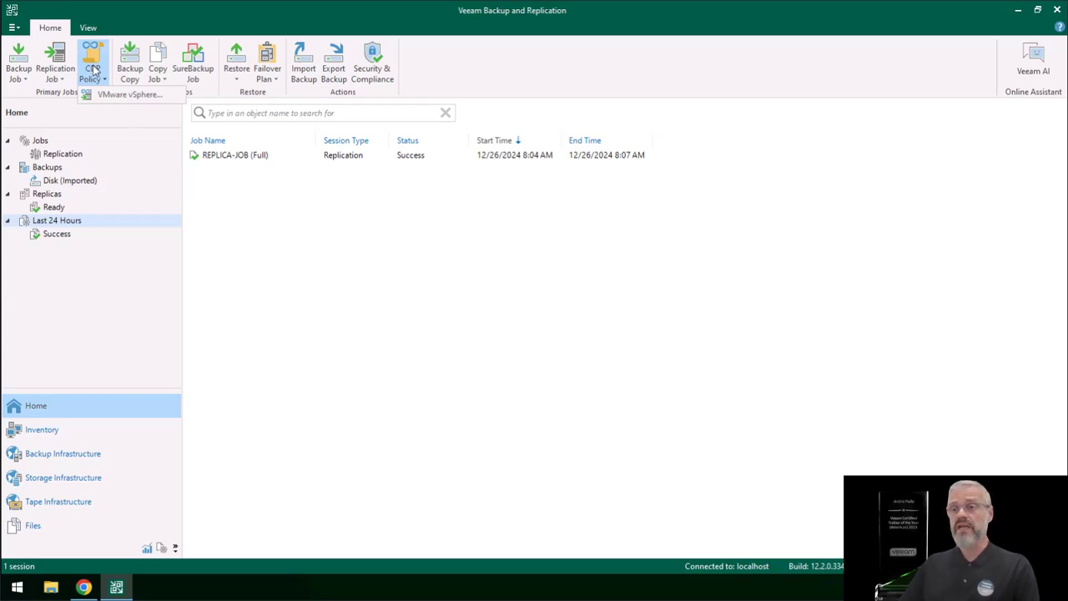
click(108, 94)
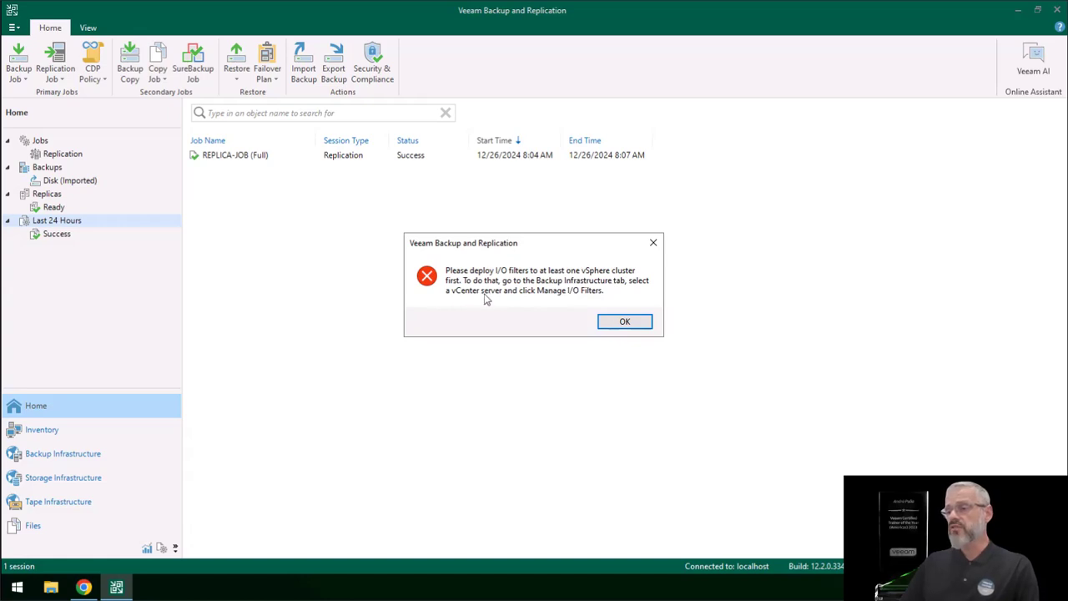
click(623, 323)
Step: Open I/O filter management for the vCenter server VCSA1 in the backup infrastructure
click(50, 457)
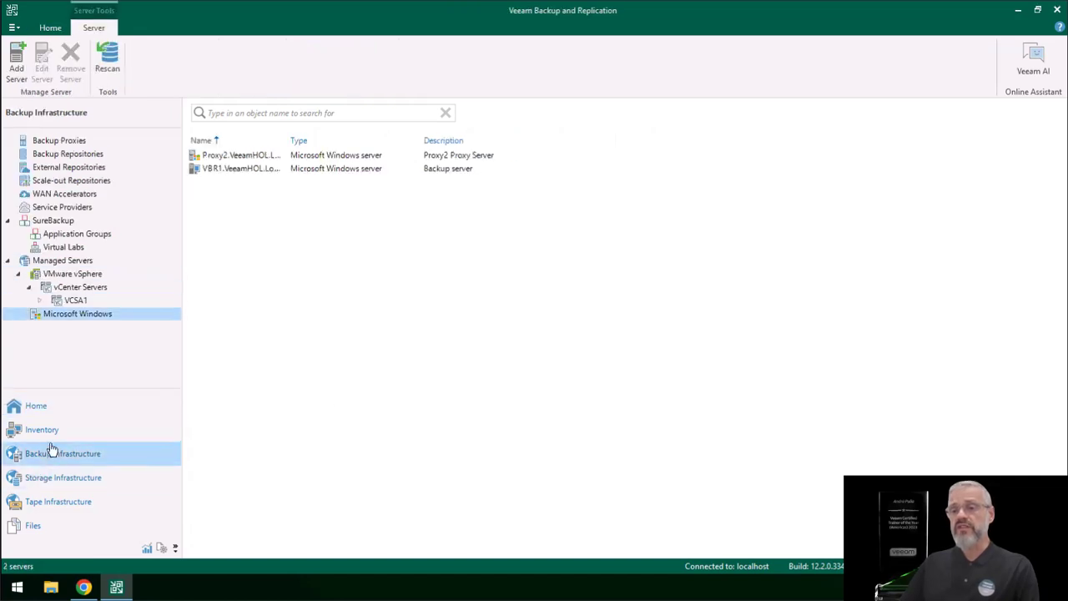
click(72, 303)
right_click(72, 306)
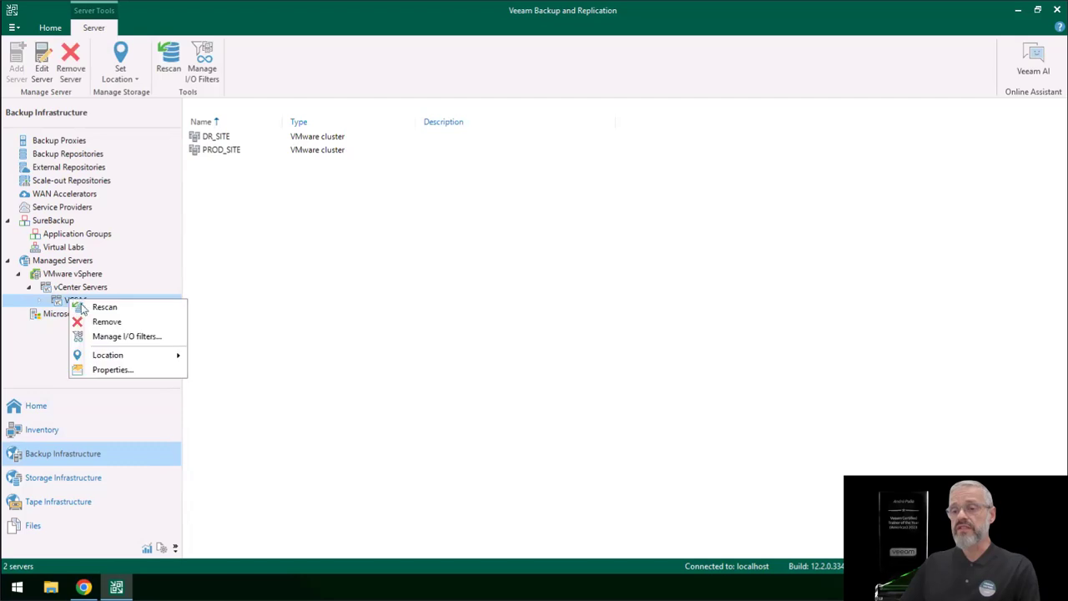
click(124, 337)
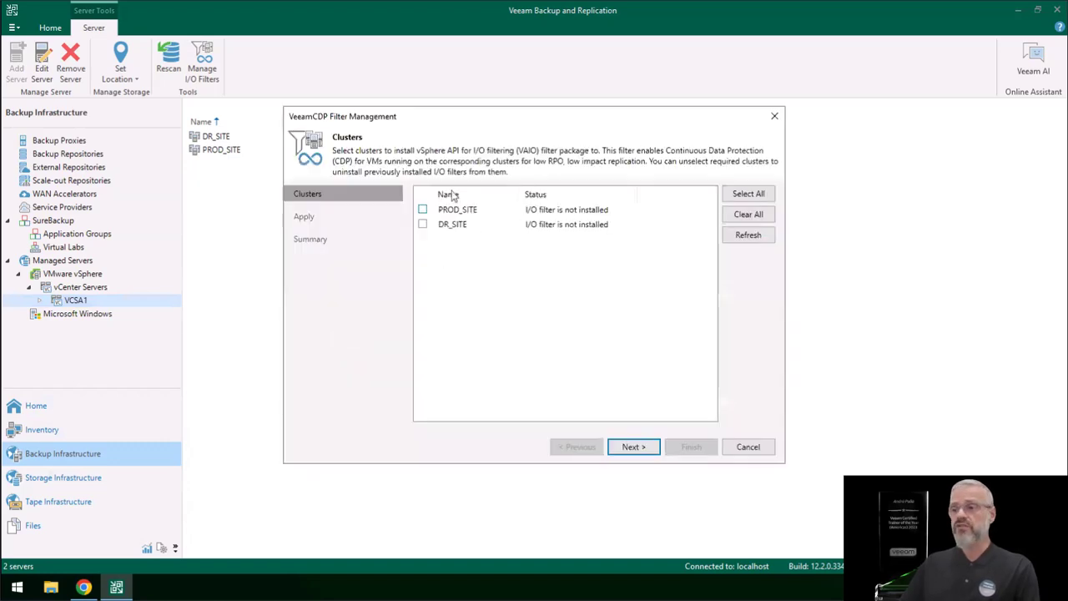
Step: Install the Veeam CDP I/O filter on the PROD_SITE and DR_SITE clusters and finish the wizard
click(423, 210)
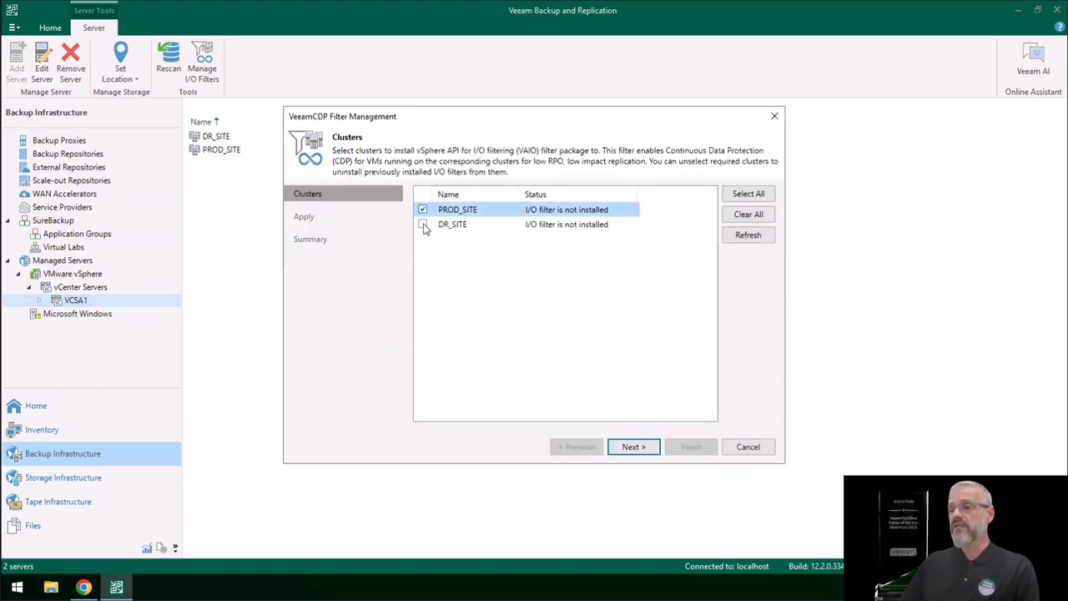
click(423, 225)
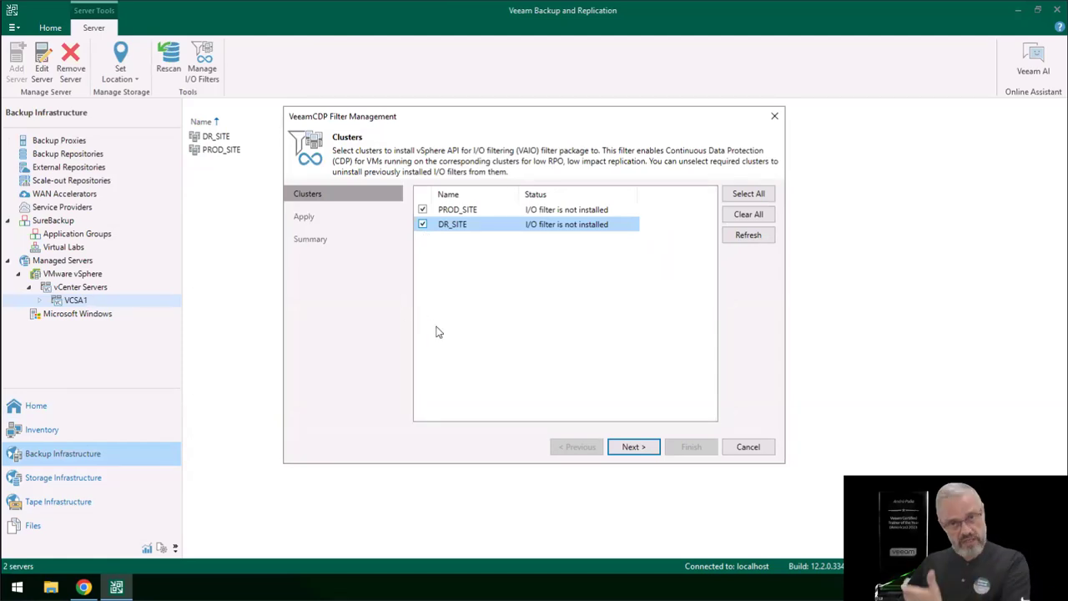
click(638, 448)
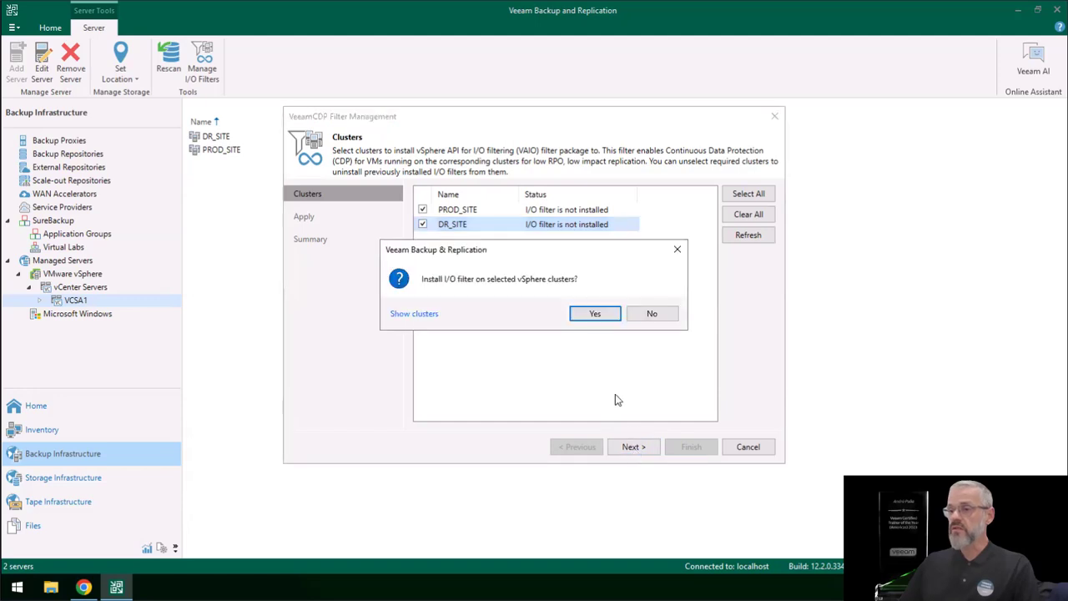
click(594, 314)
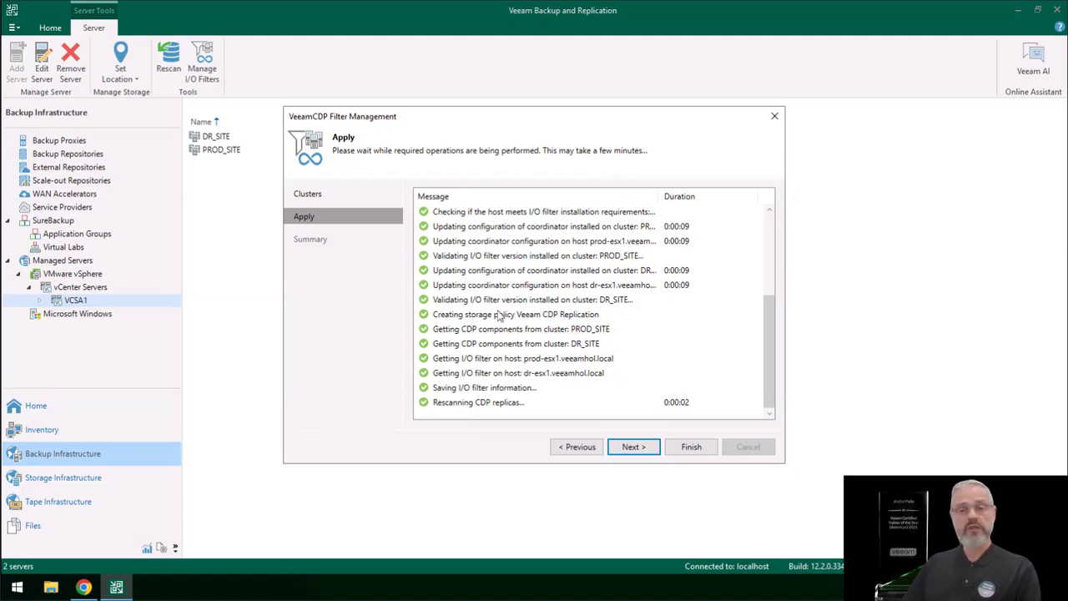
click(634, 448)
click(691, 446)
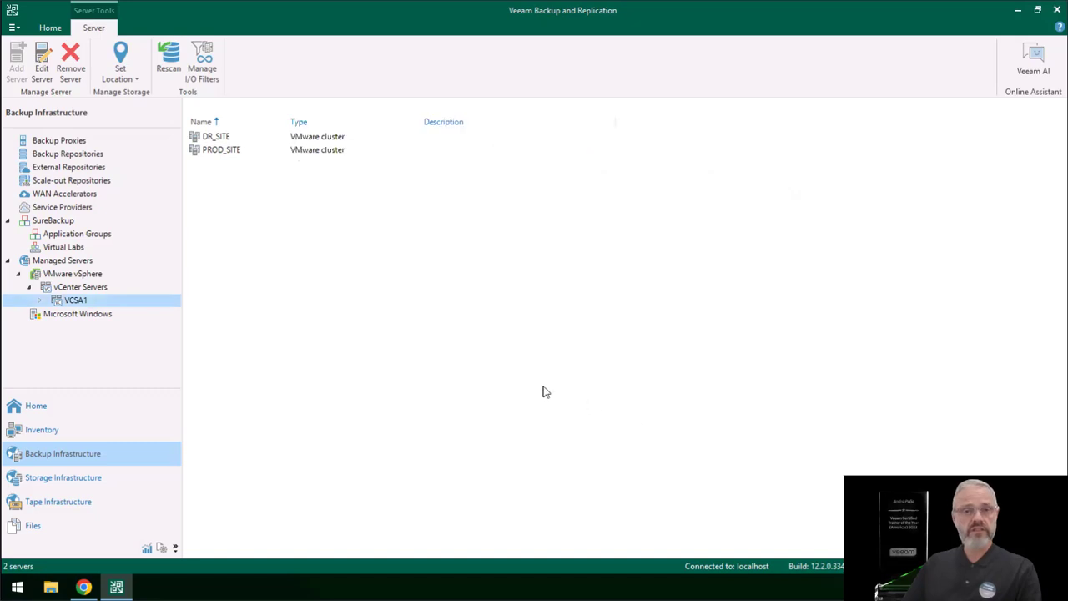
Step: Switch to the vSphere Client and check the refreshed I/O filter lists of dr-esx1.veeamhol.local and prod-esx1.veeamhol.local
click(84, 588)
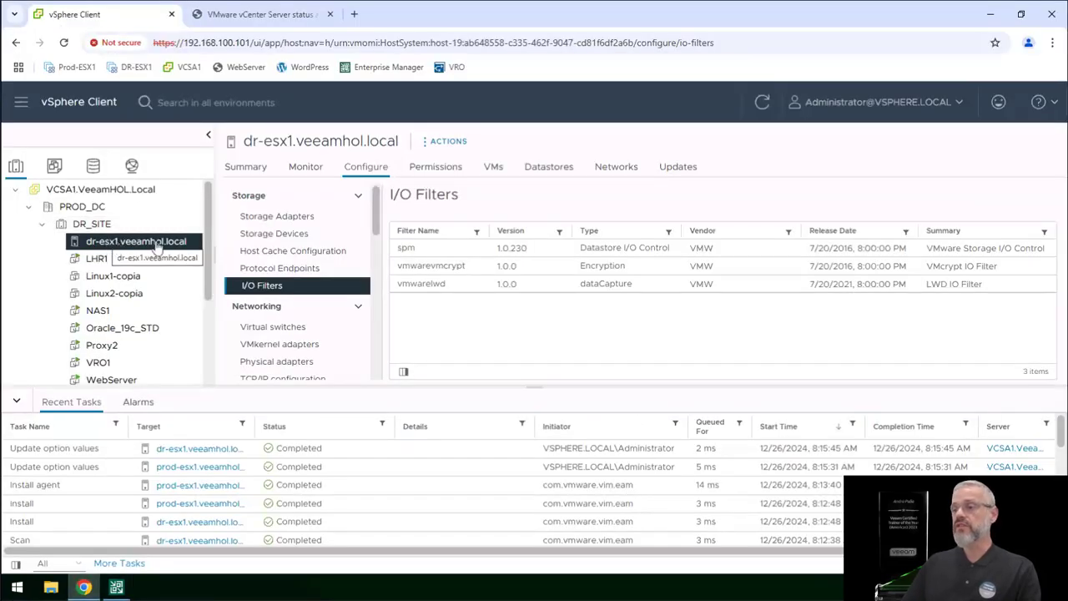
click(762, 102)
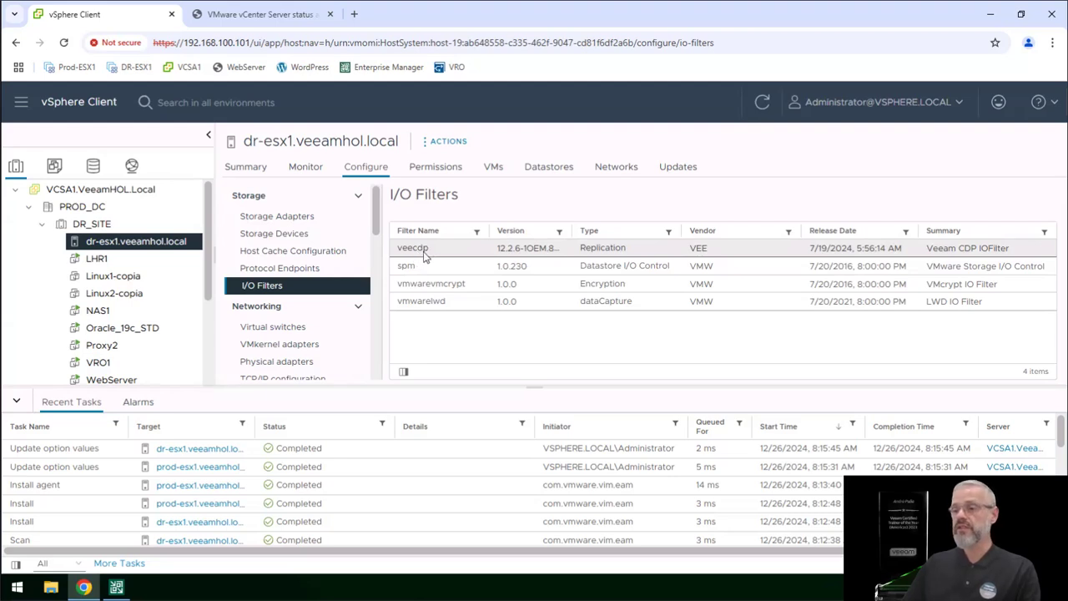
click(42, 223)
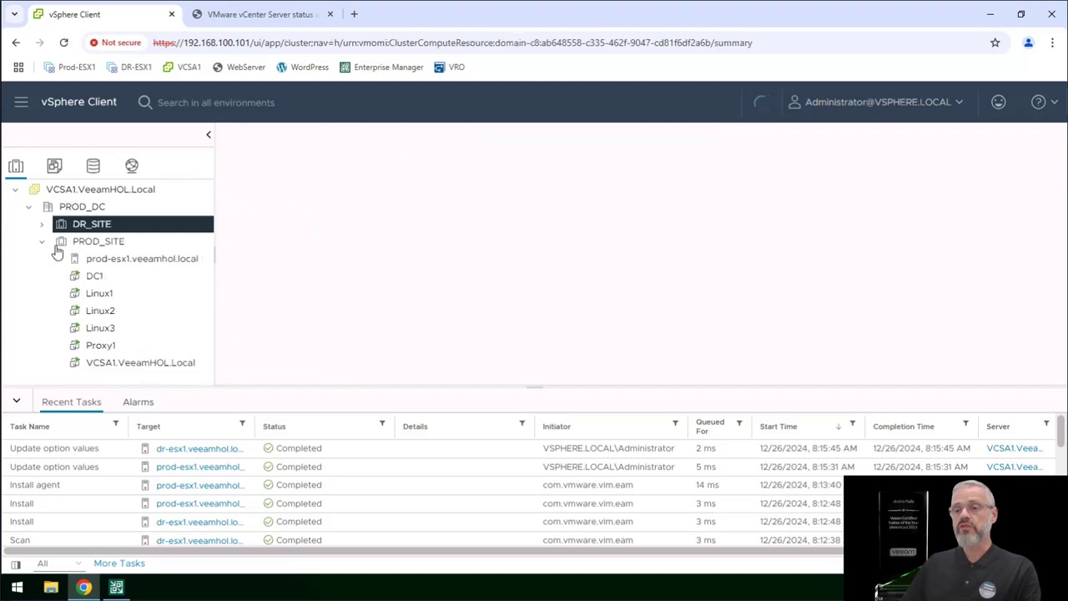
click(75, 259)
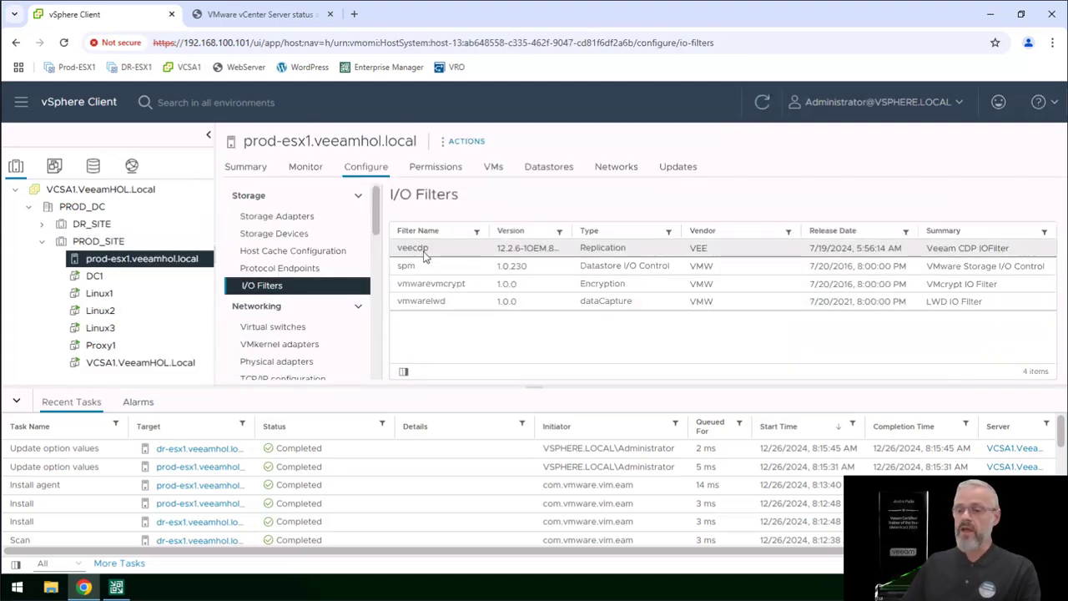
Step: Switch back to Veeam Backup and Replication, start a VMware vSphere CDP policy and agree to deploy a CDP proxy
click(116, 587)
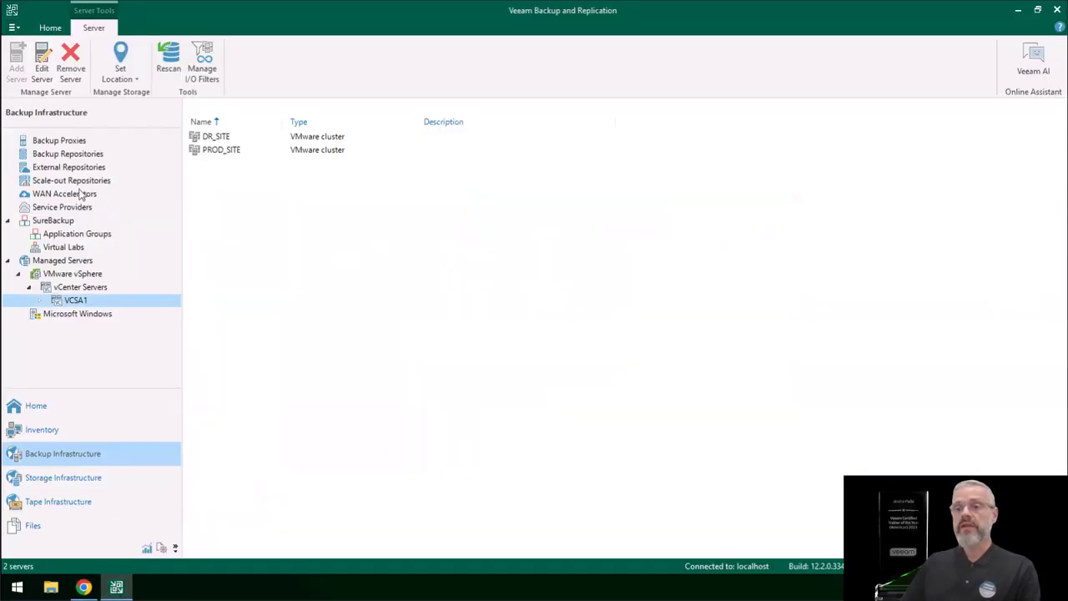
click(35, 407)
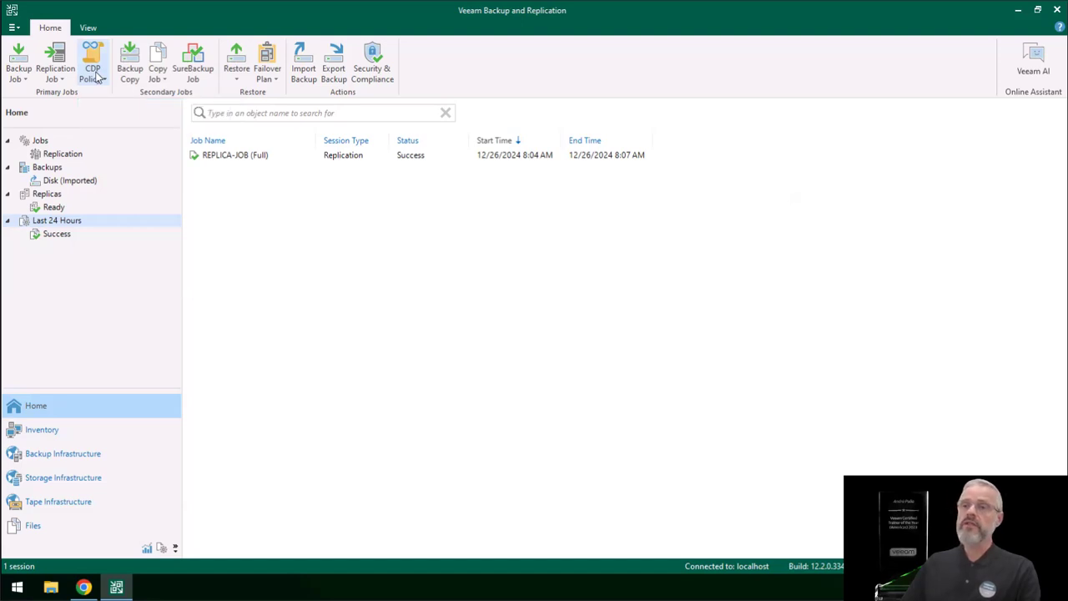
click(99, 78)
click(117, 94)
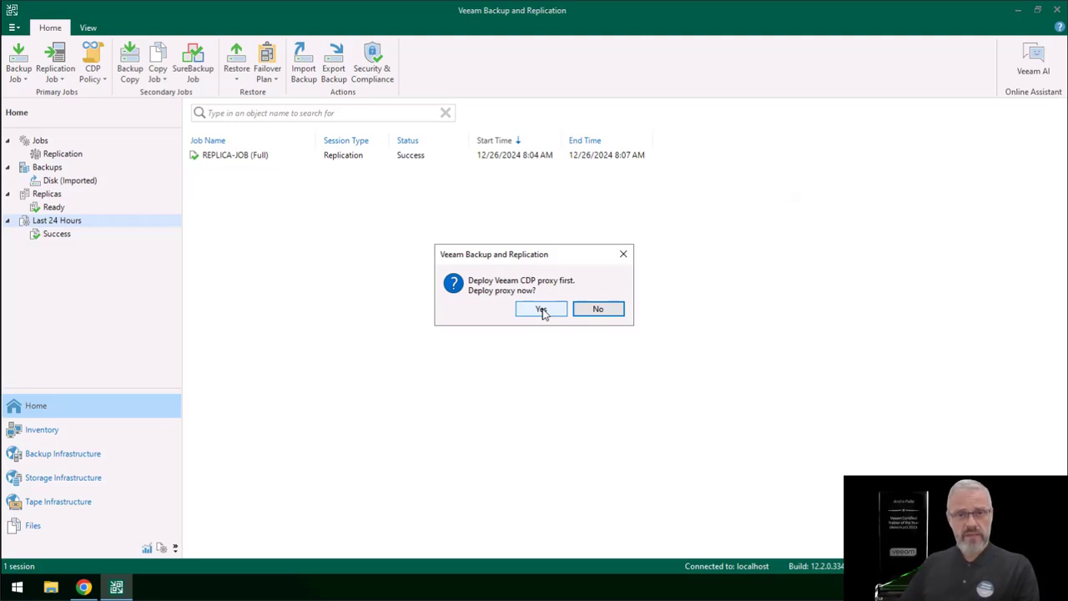
click(540, 310)
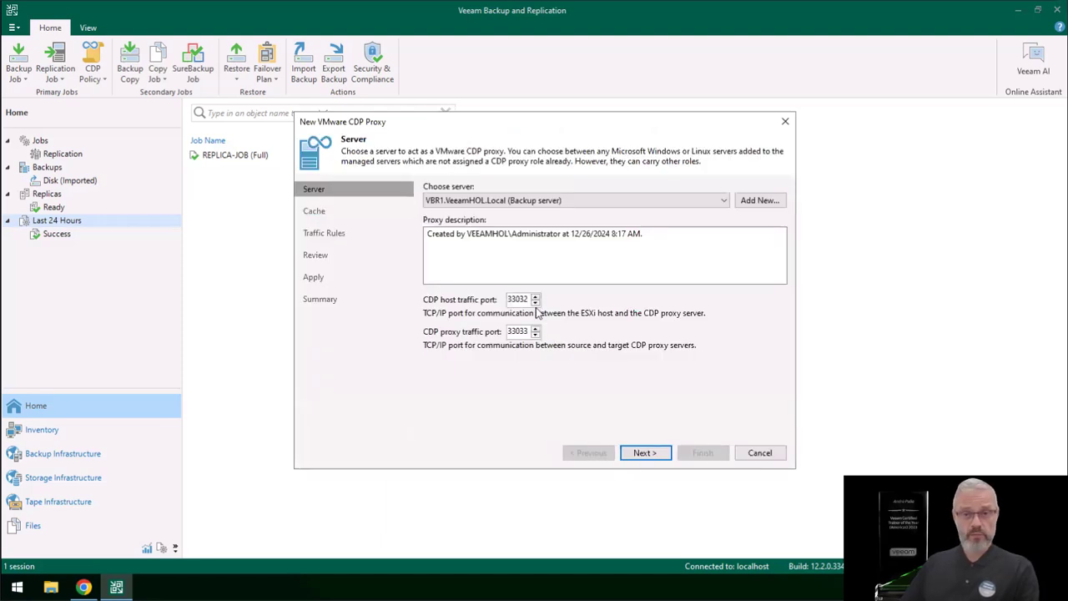
Step: Keep VBR1.VeeamHOL.Local as the CDP proxy server and set its cache size to 5 GB in E:\VeeamCDP
click(645, 455)
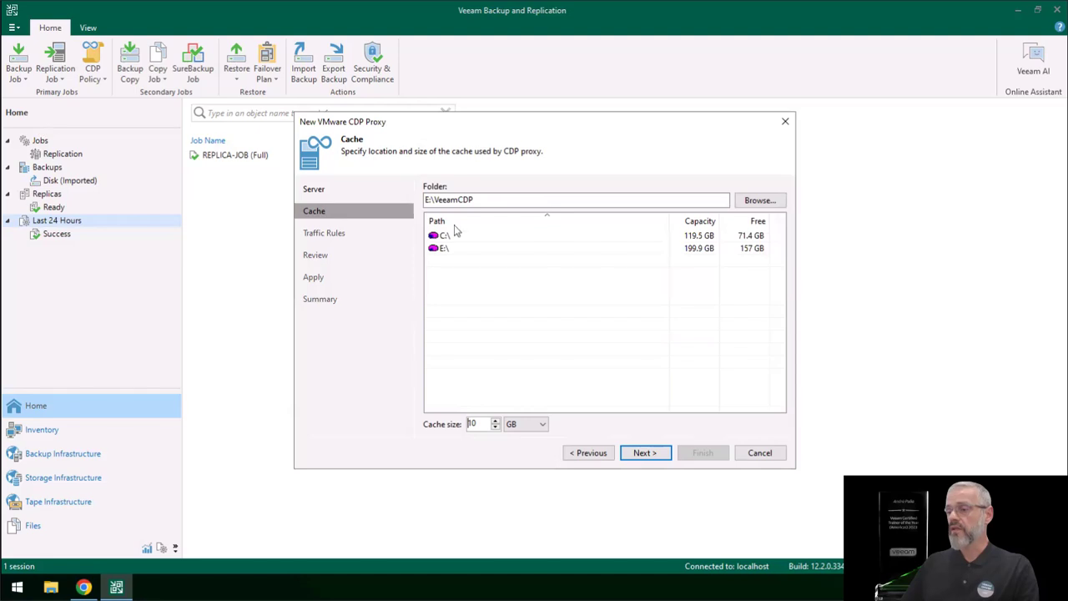
drag(480, 426, 443, 426)
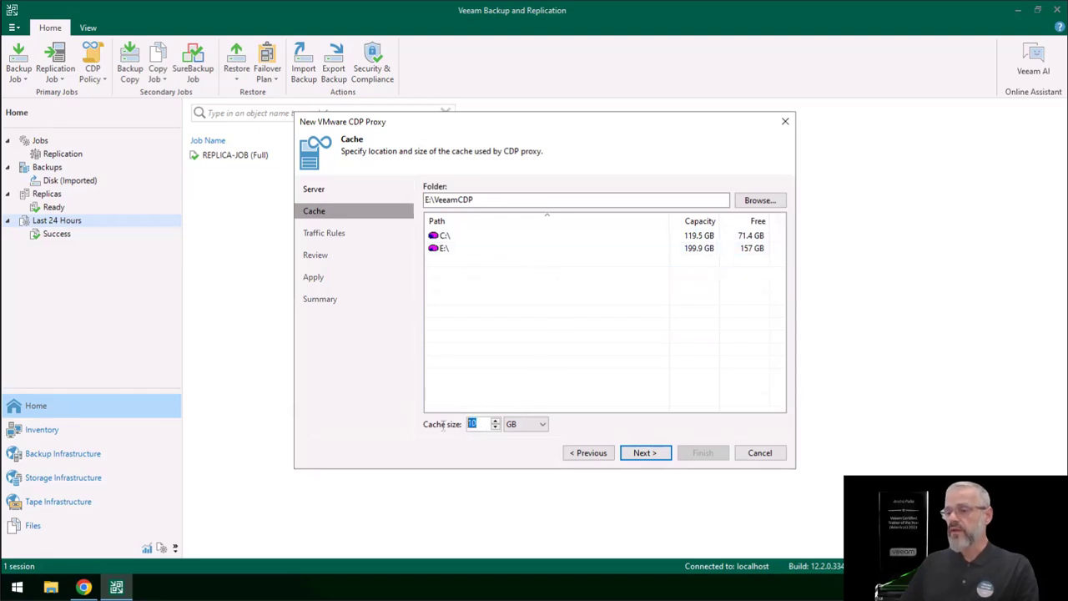
text(5)
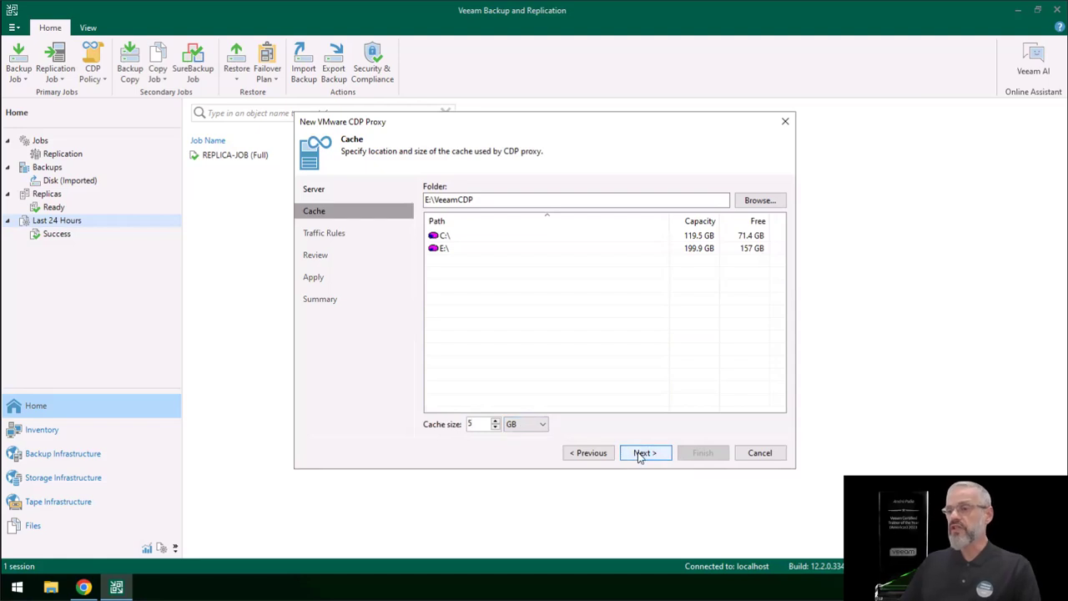
click(639, 454)
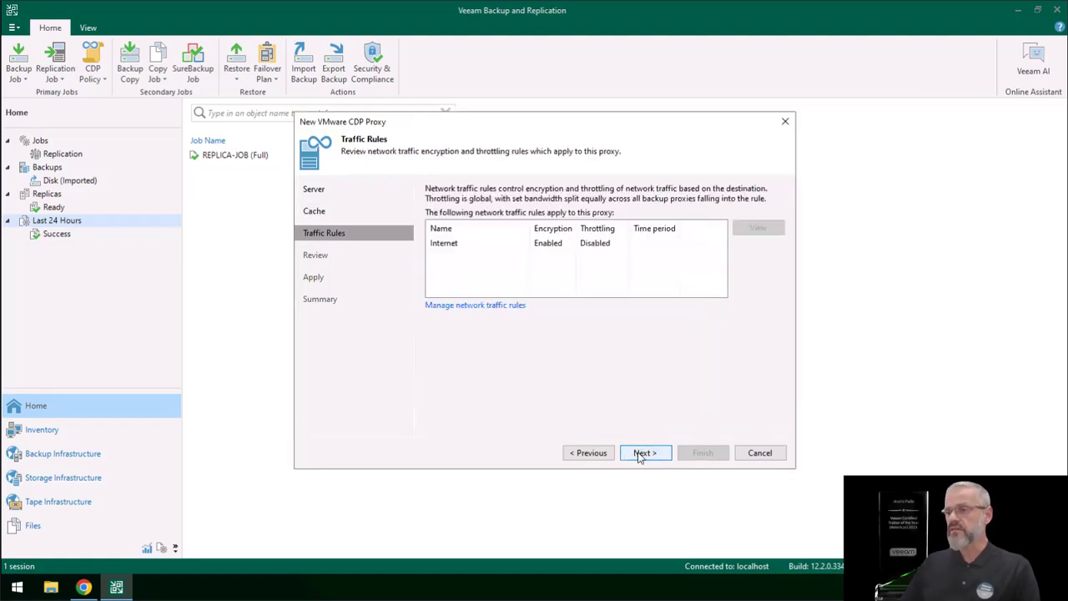
click(640, 454)
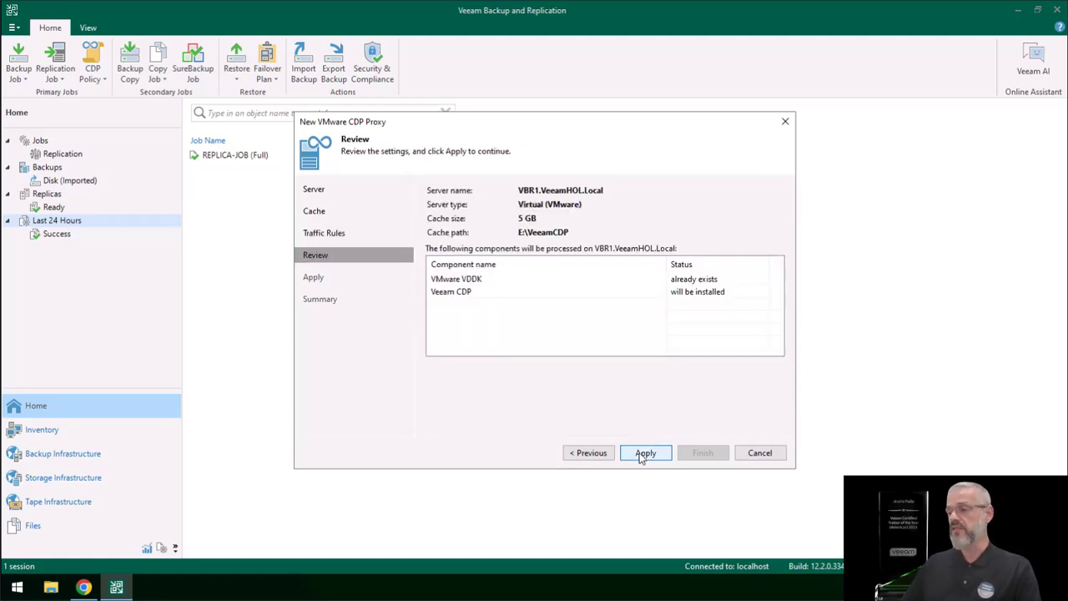
Step: Apply the CDP proxy deployment through to completion, then cancel the new CDP policy wizard
click(644, 453)
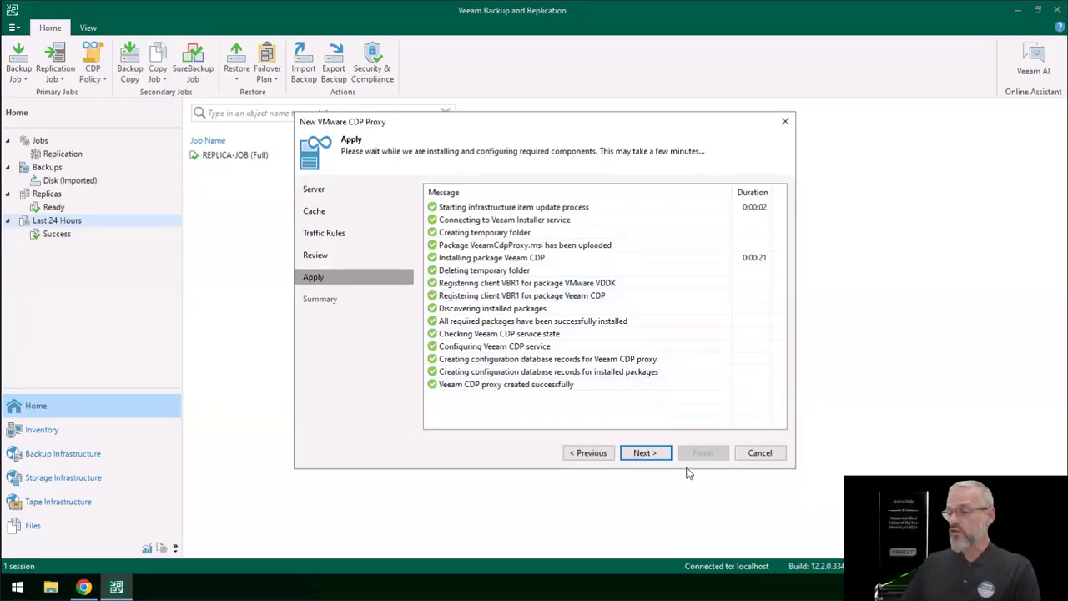
click(639, 453)
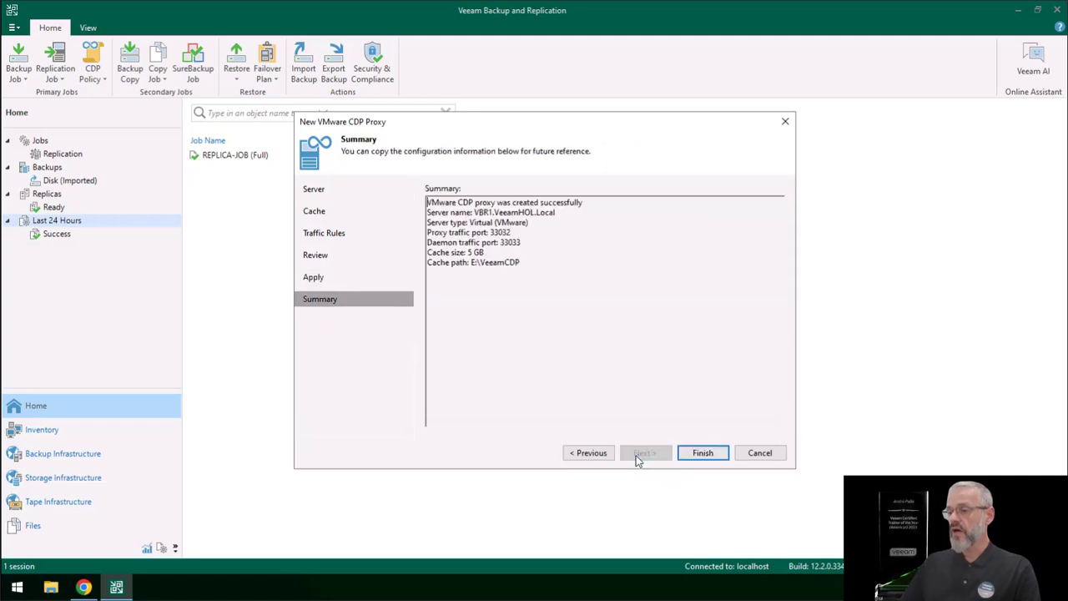
click(703, 453)
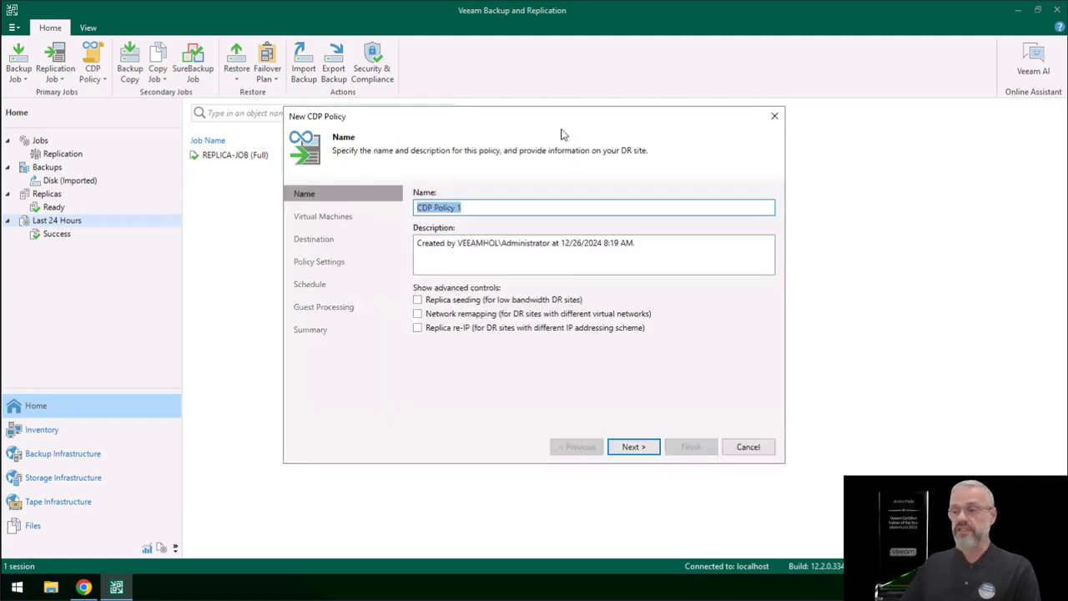
click(749, 448)
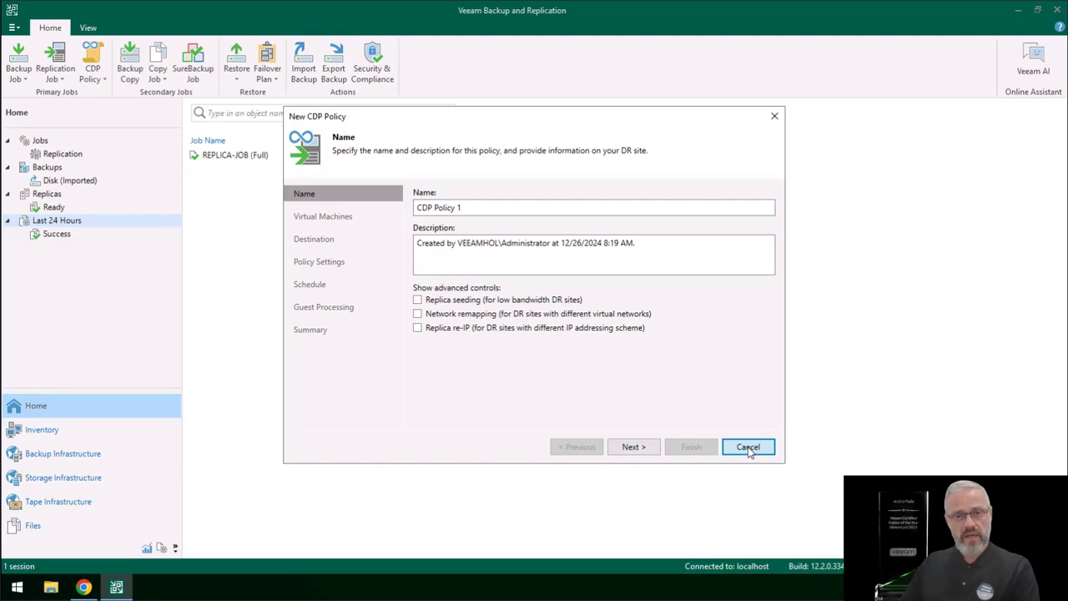
Step: Cancel the open CDP policy wizard and start a new VMware vSphere CDP policy named Minha-Policy
click(749, 448)
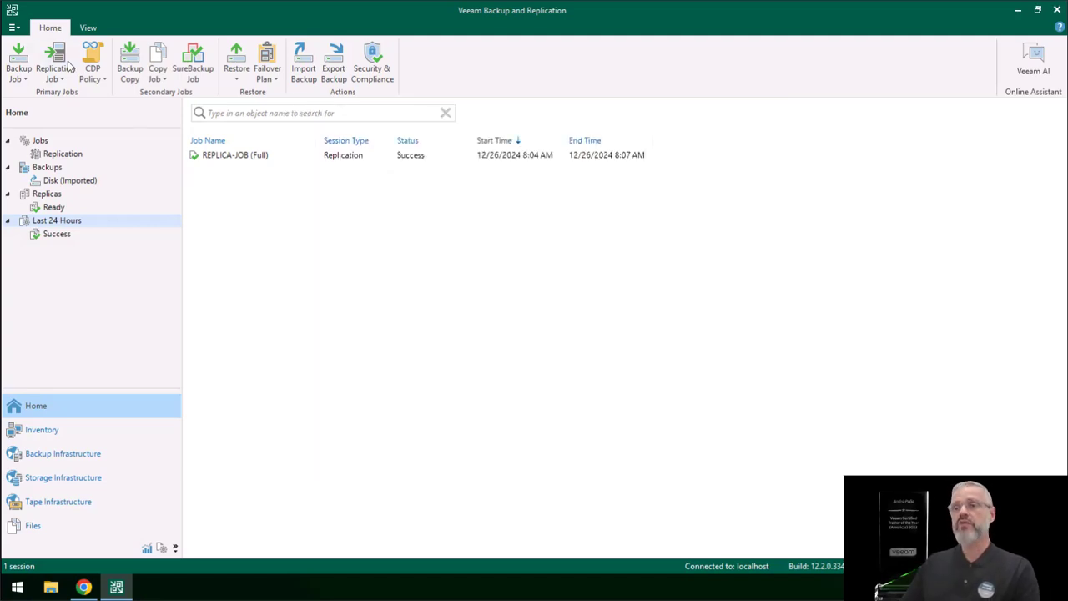
click(94, 59)
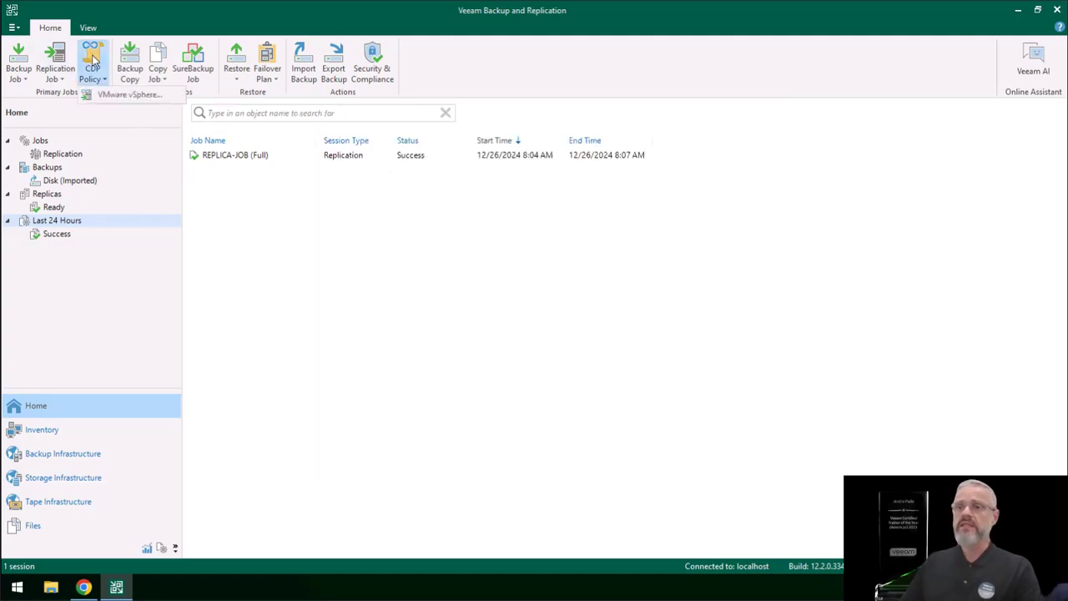
click(117, 98)
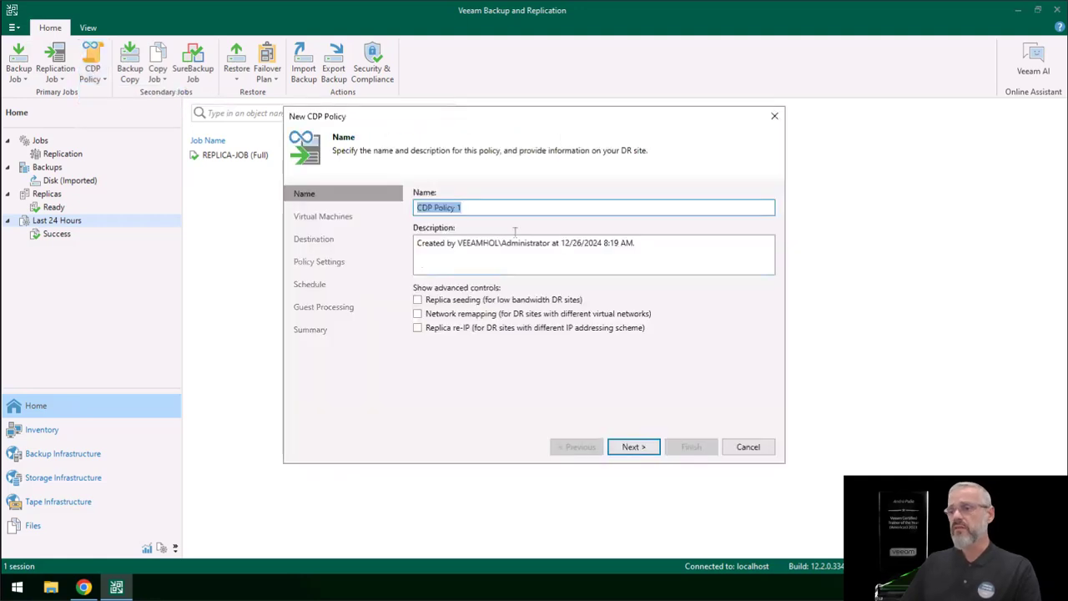
text(Mi)
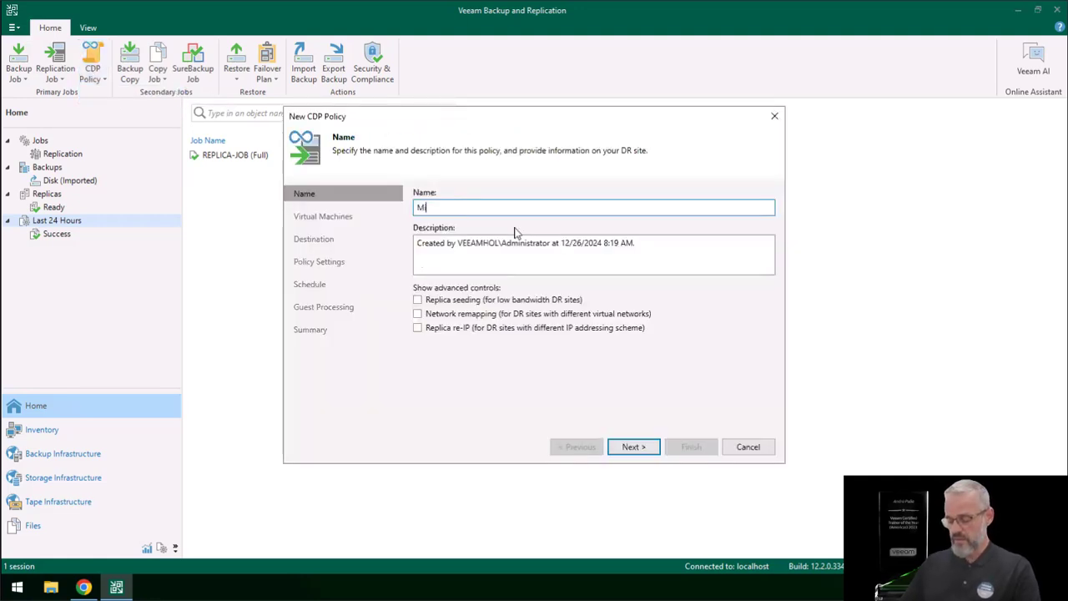
text(nha-Policy)
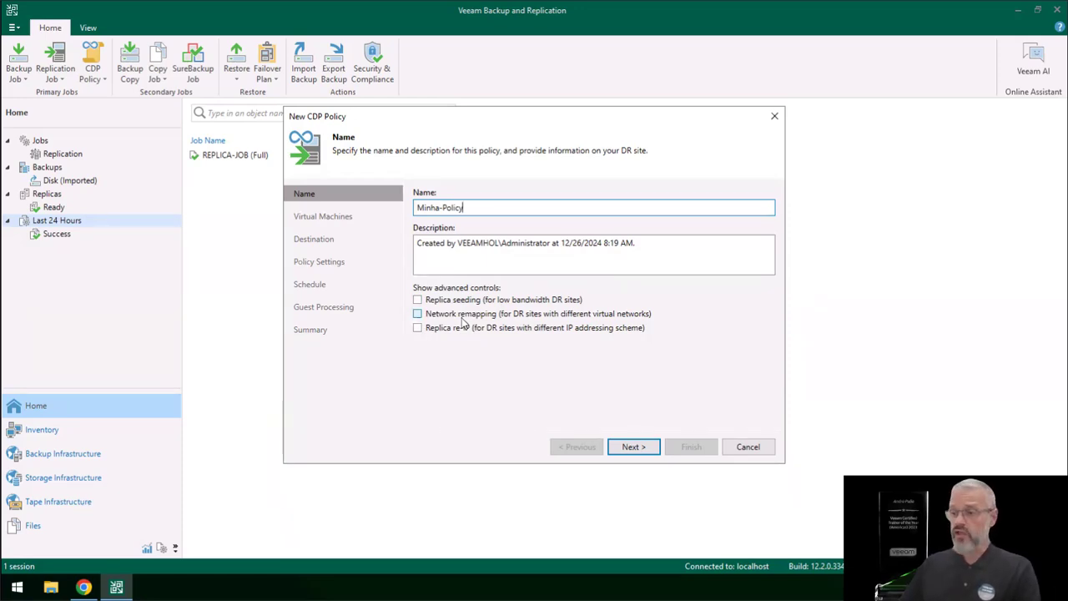
click(417, 300)
click(417, 314)
click(418, 328)
click(417, 328)
click(417, 299)
click(417, 313)
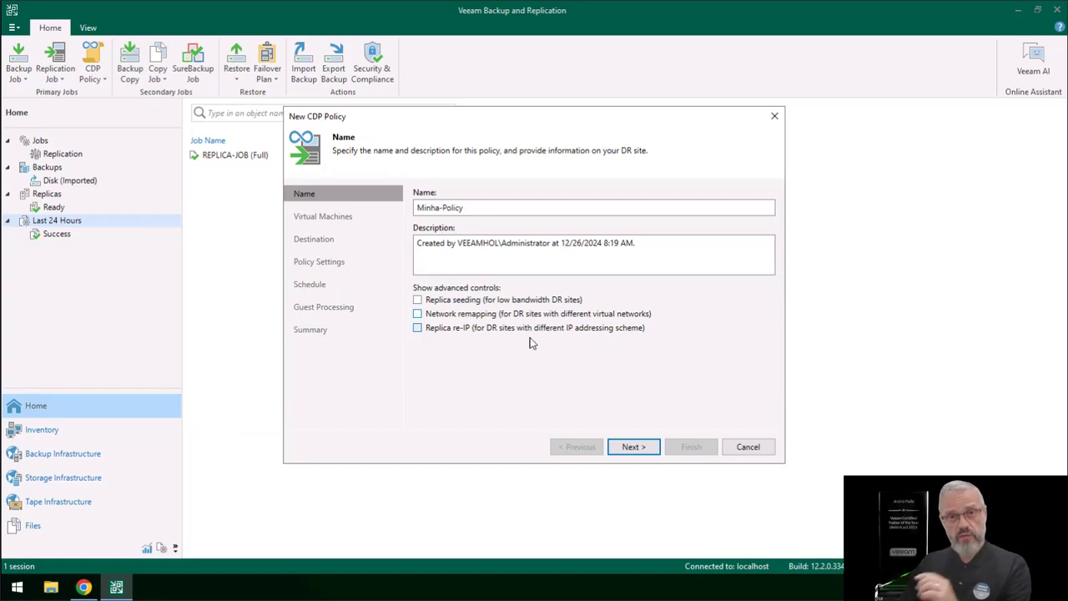
Step: Add the Linux3 virtual machine from the PROD_SITE cluster as the VM to replicate
click(632, 447)
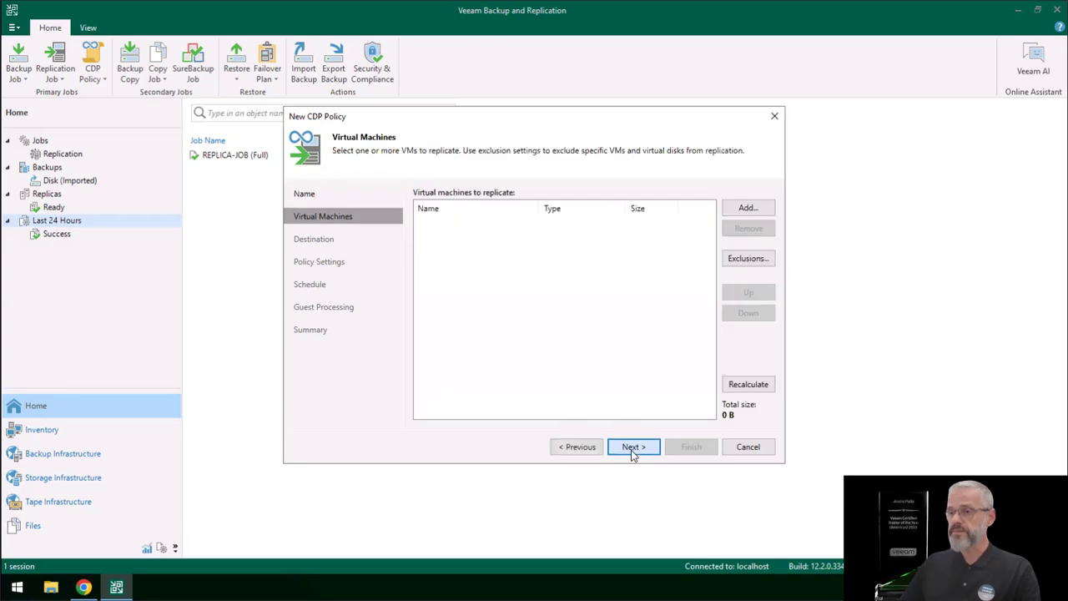
click(754, 206)
click(418, 180)
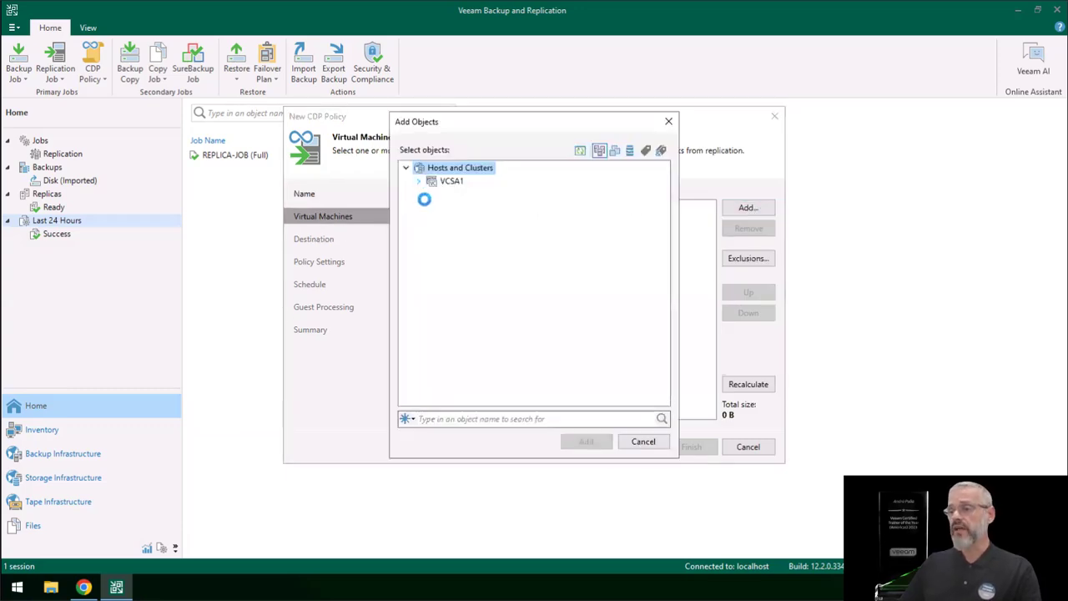
click(432, 197)
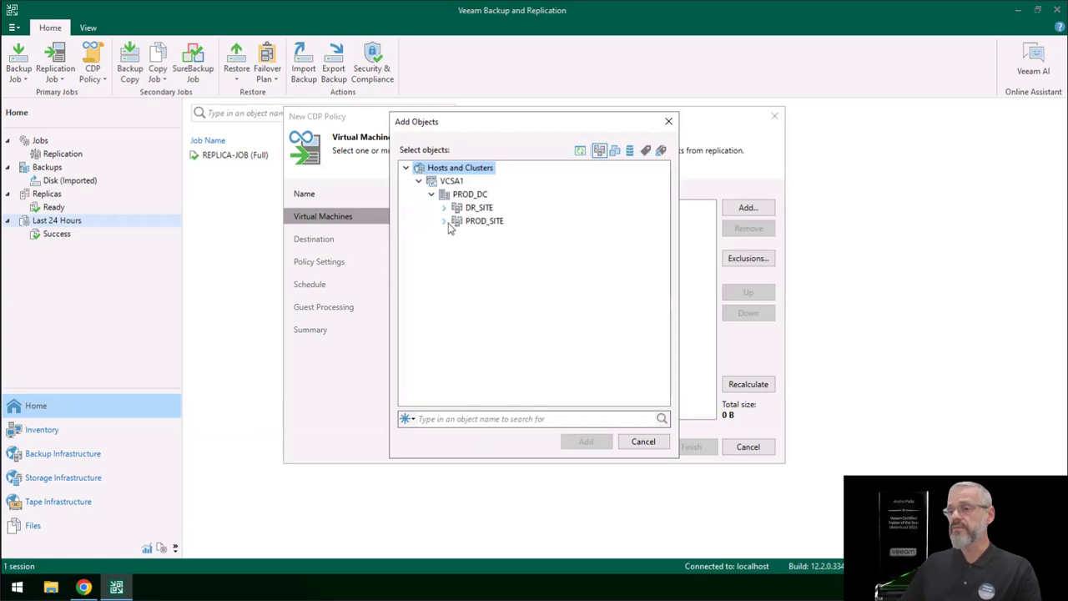
click(444, 221)
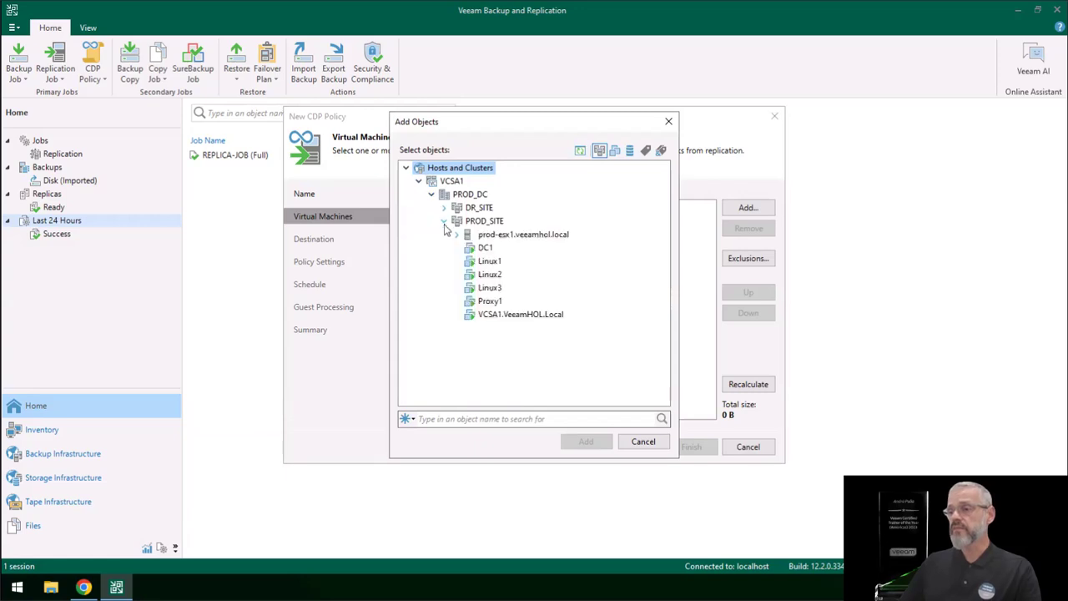
click(492, 289)
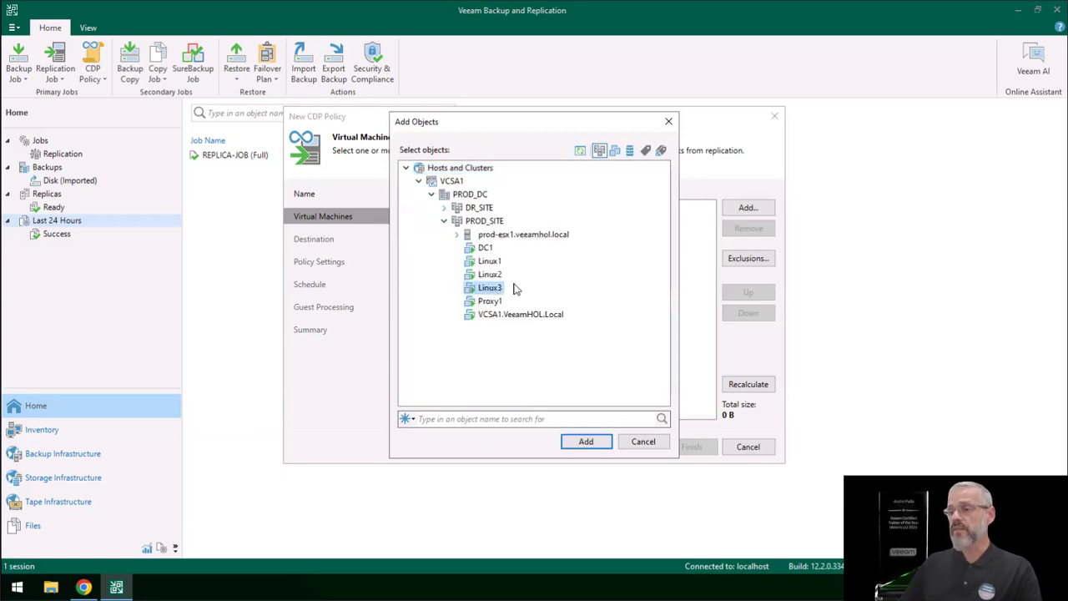
click(584, 443)
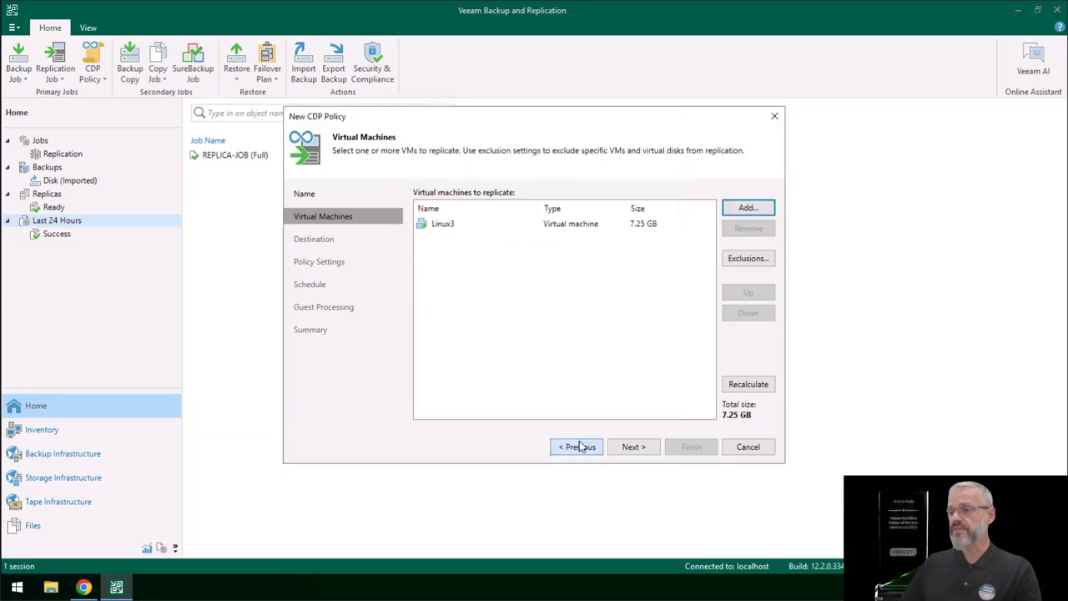
click(633, 446)
Step: Choose dr-esx1.veeamhol.local in DR_SITE as the destination host, keeping its default resource pool, VM folder and datastore
click(728, 209)
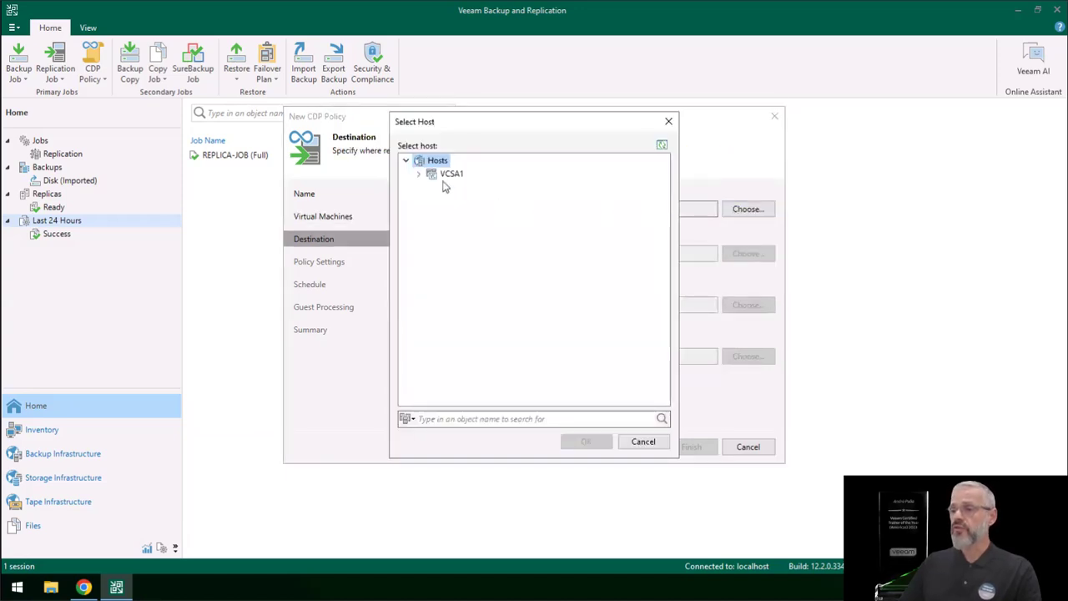
click(419, 174)
click(431, 188)
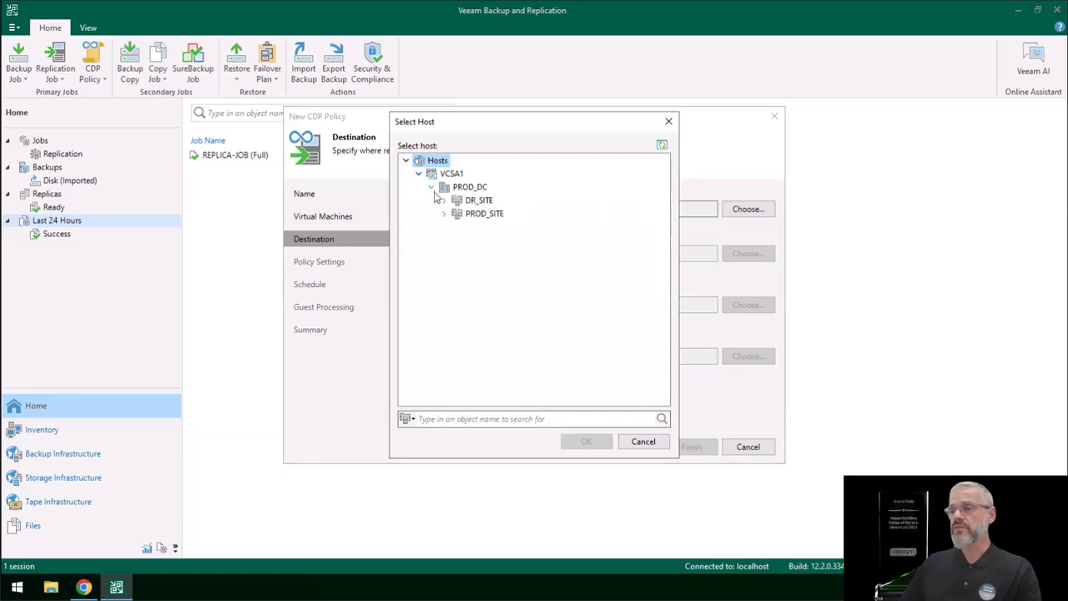
click(443, 200)
click(488, 215)
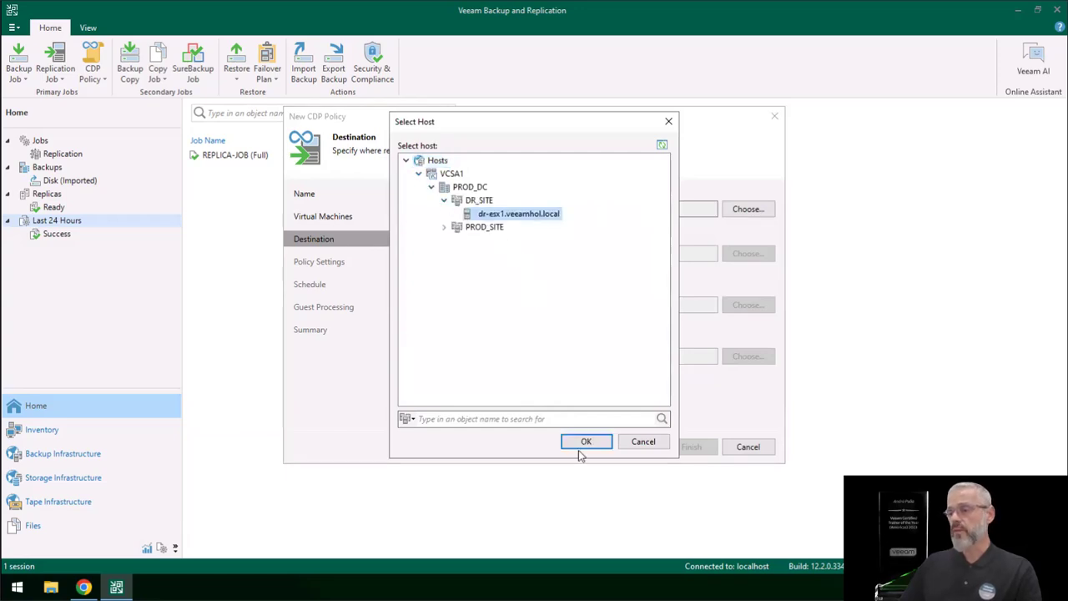
click(586, 442)
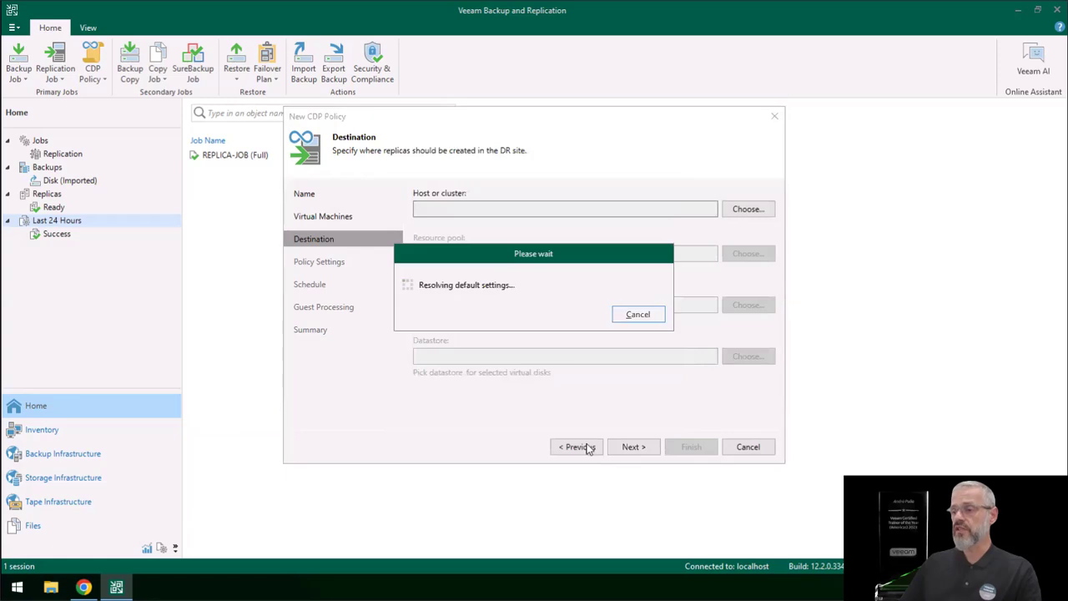
click(634, 447)
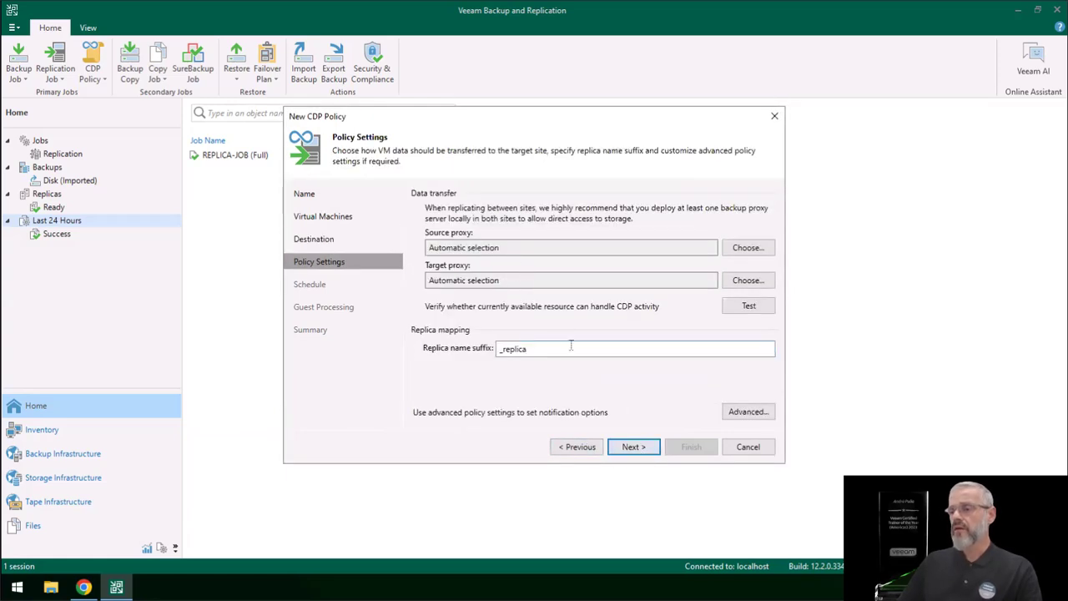
Step: Set the replica name suffix to -via-CDP, keeping automatic source and target proxy selection
double_click(497, 348)
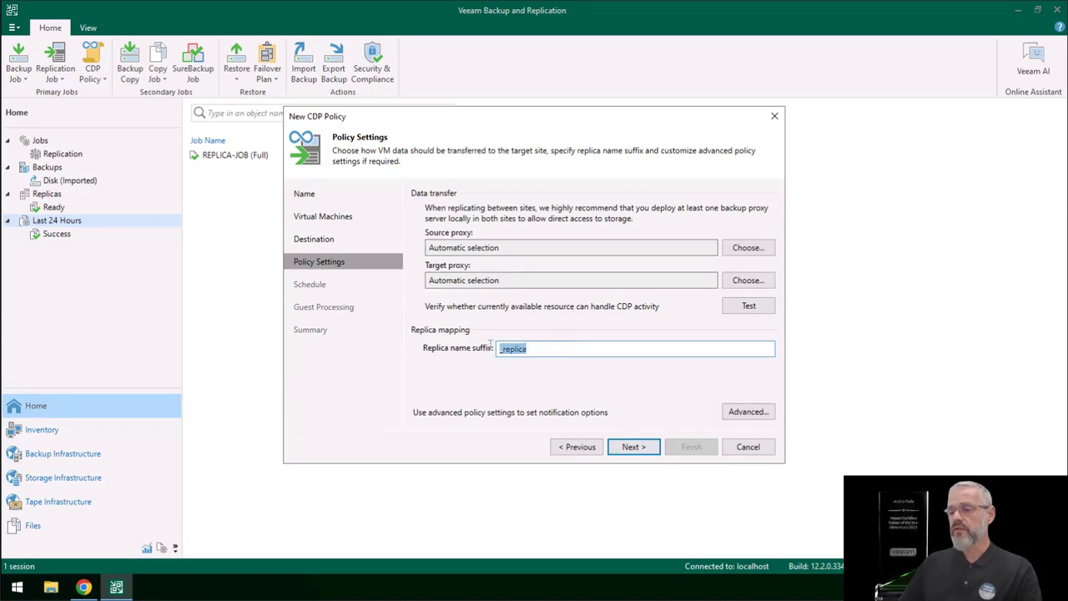
text(_via-CDP)
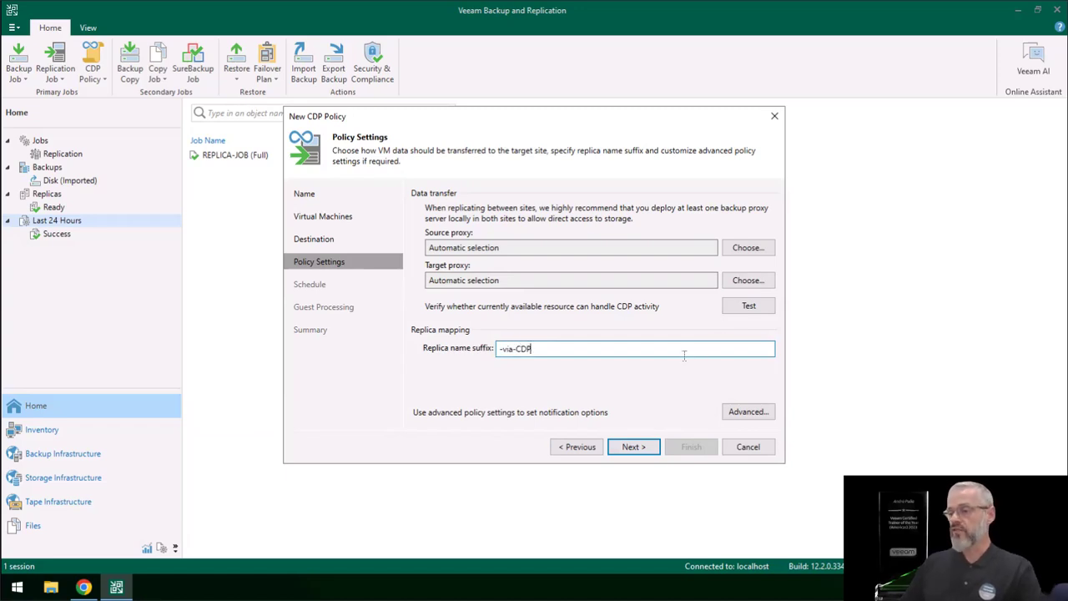
click(631, 448)
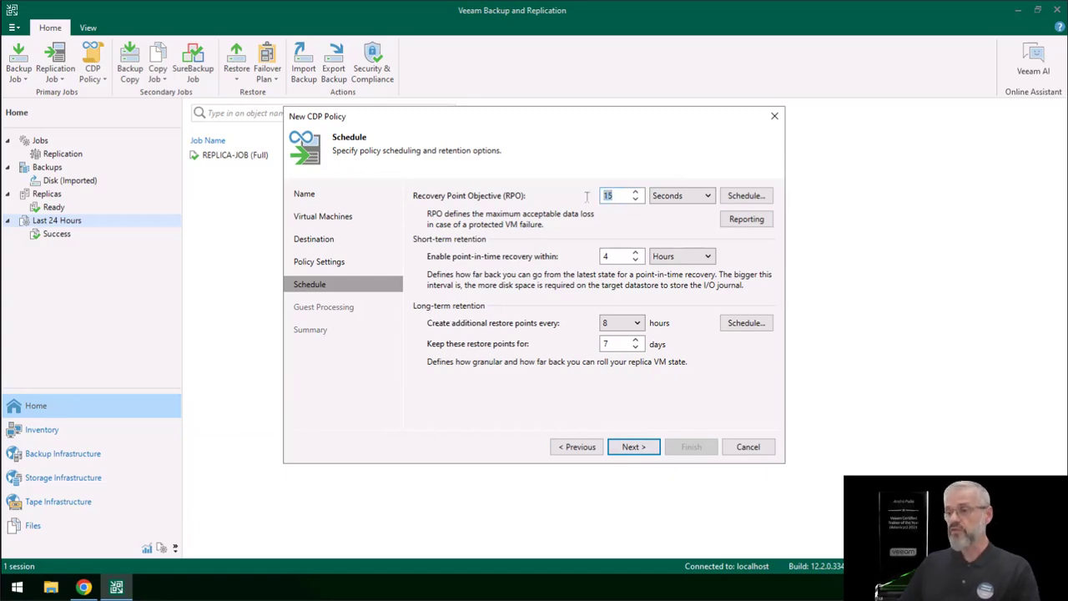
Step: Set the RPO to 15 seconds, keeping 4 hours of short-term retention and 8-hourly restore points held for 7 days
text(2)
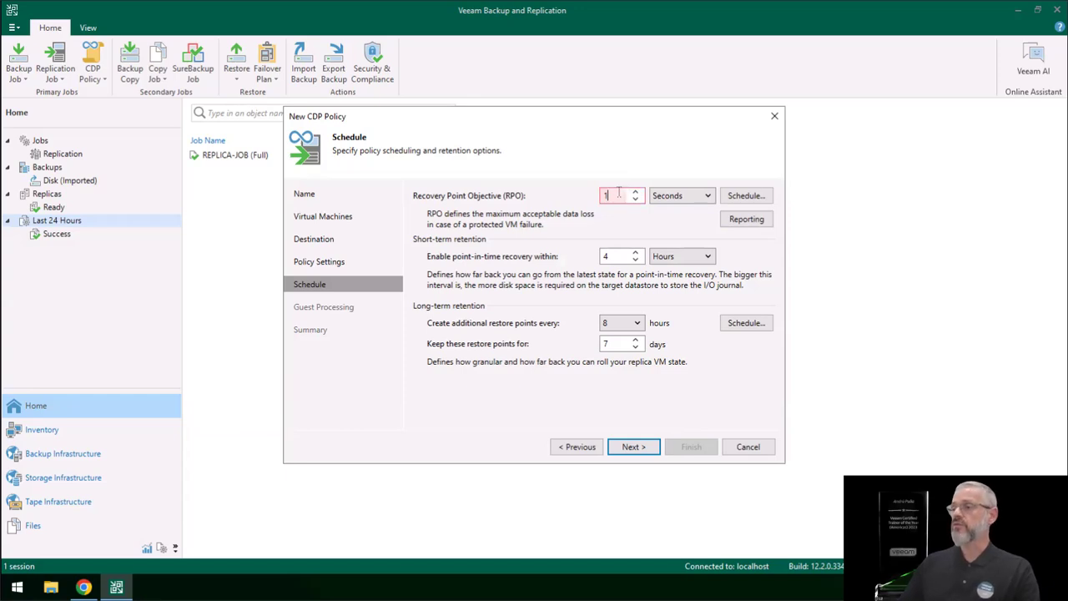
text(15)
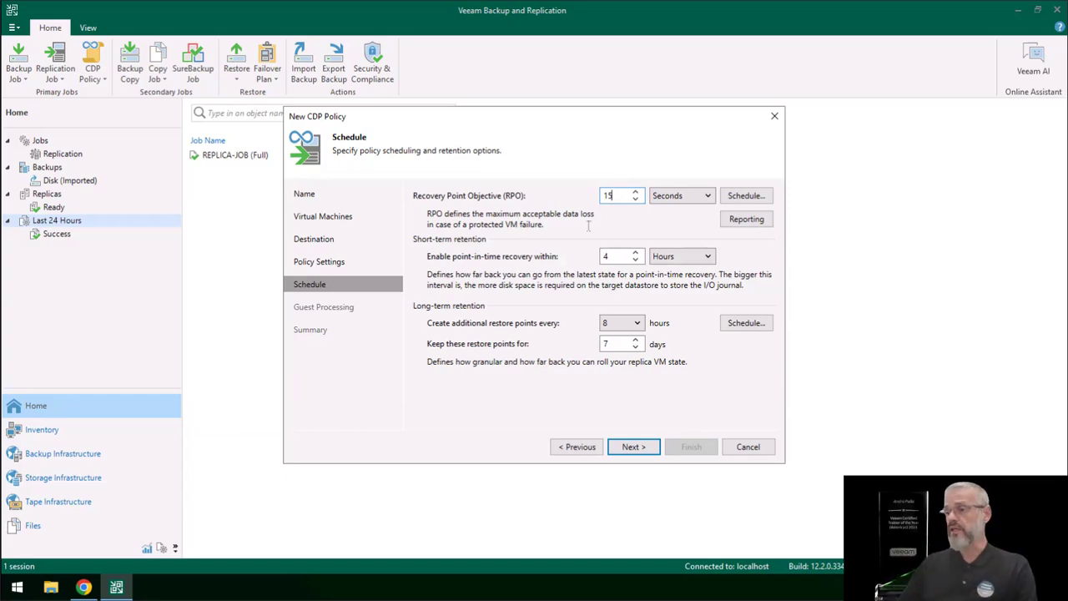
key(Tab)
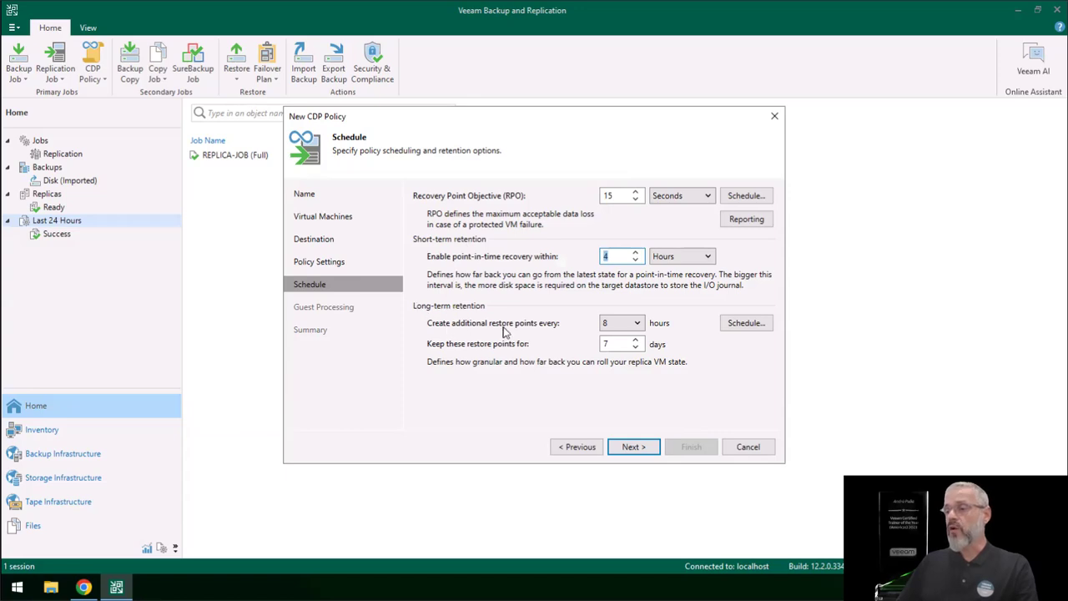
click(618, 330)
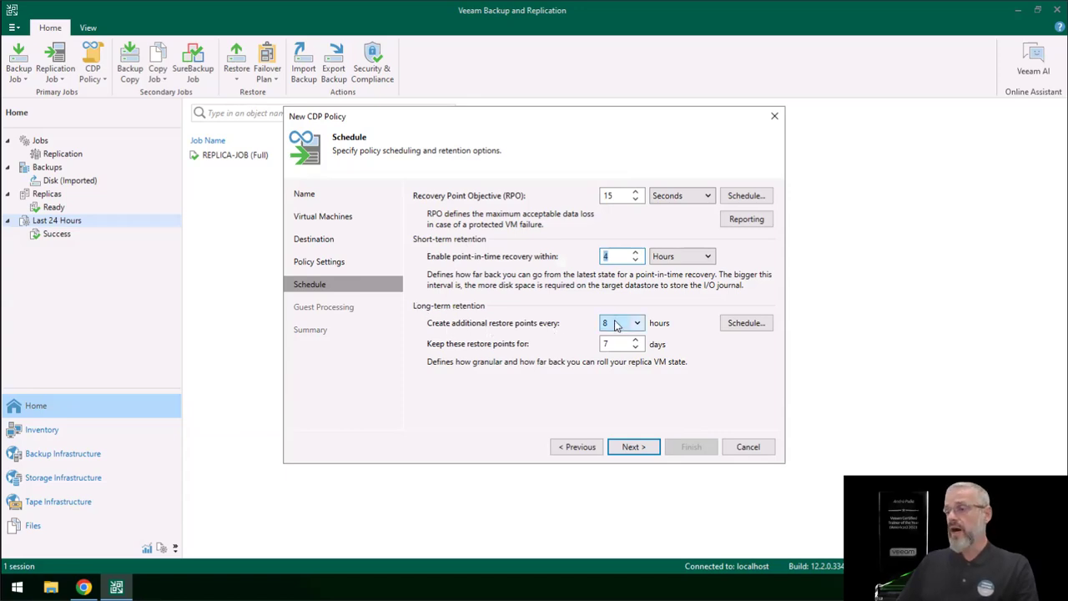
click(603, 325)
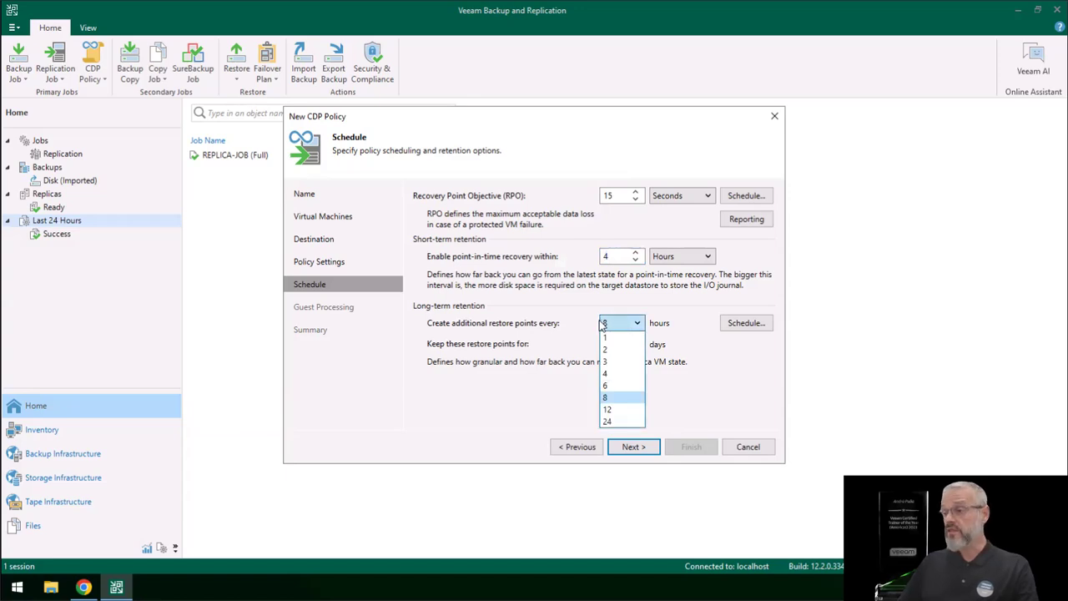
click(733, 389)
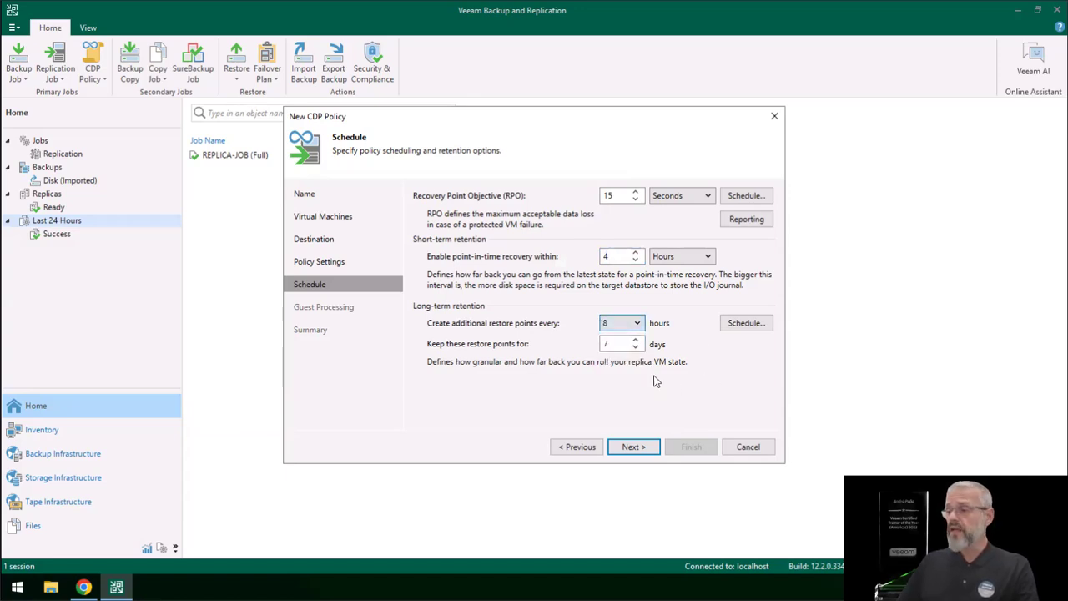
click(600, 344)
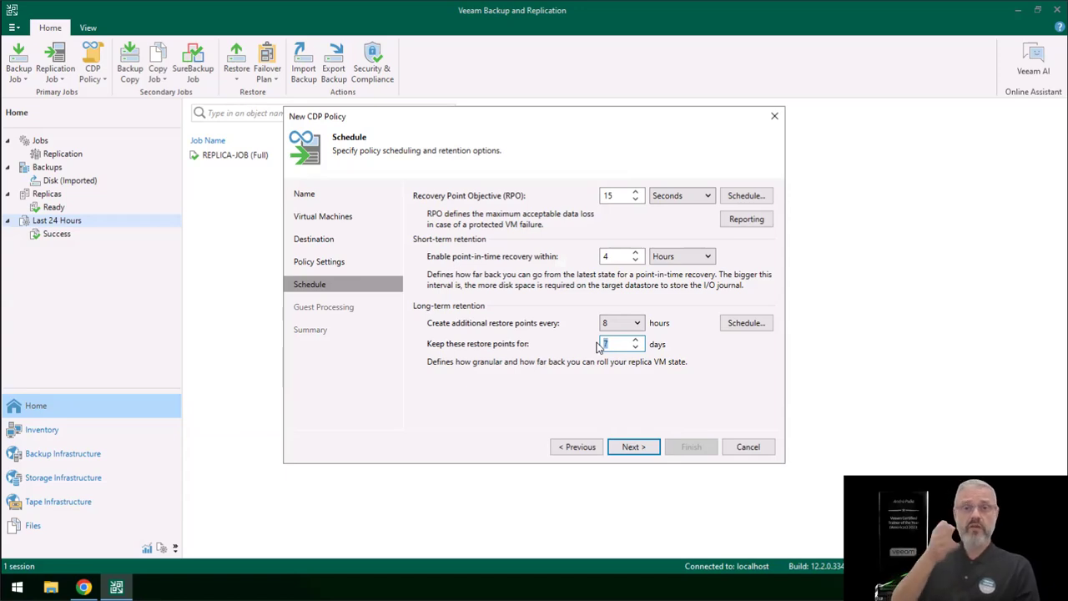
double_click(618, 256)
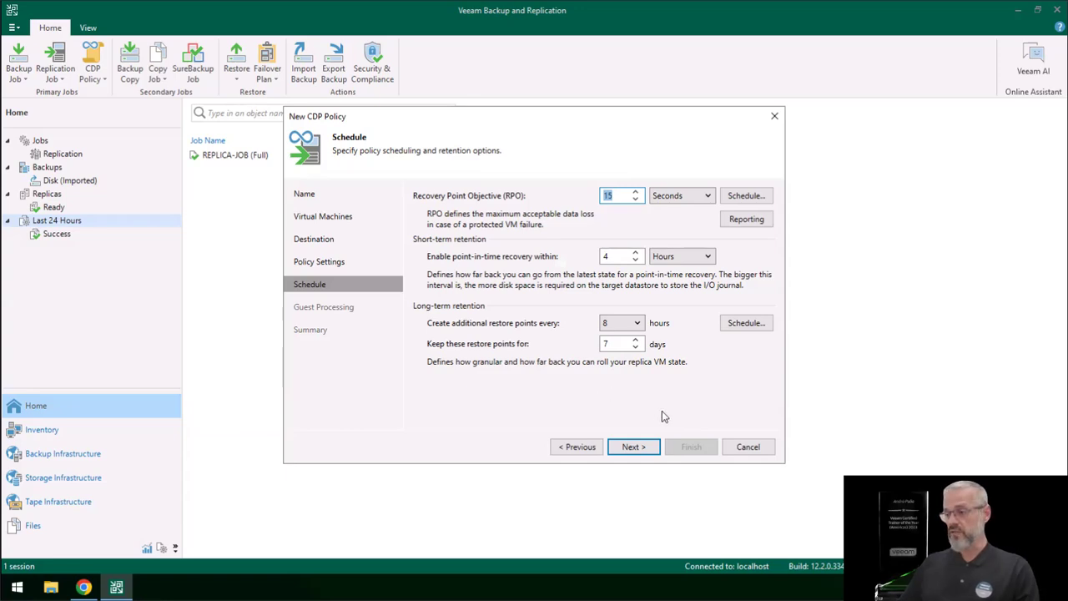
Step: Leave application-aware processing off and finish the CDP policy with the option to enable it on completion
click(634, 447)
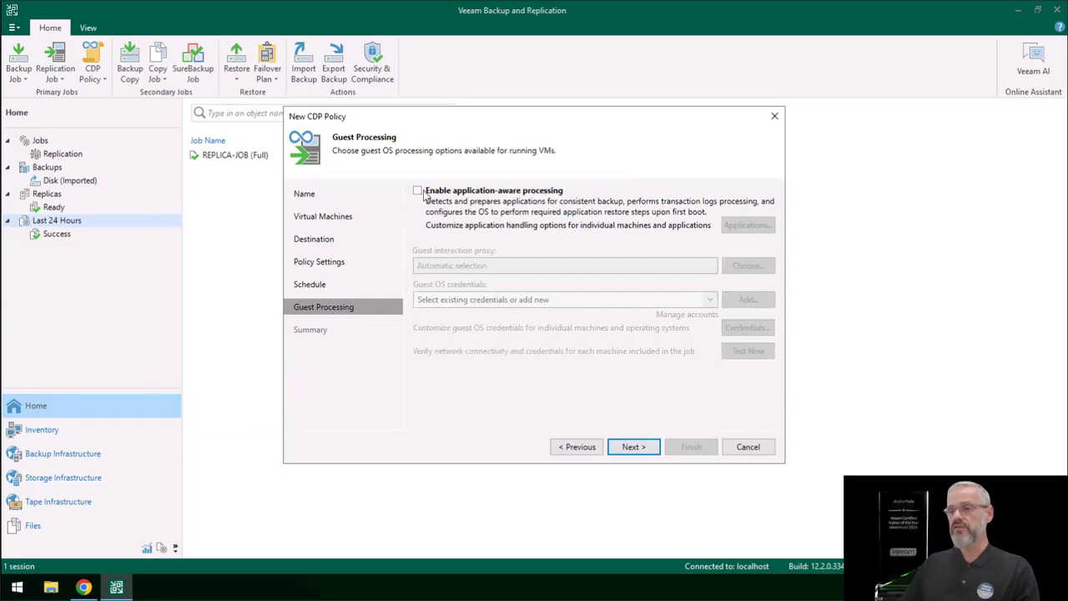
click(632, 448)
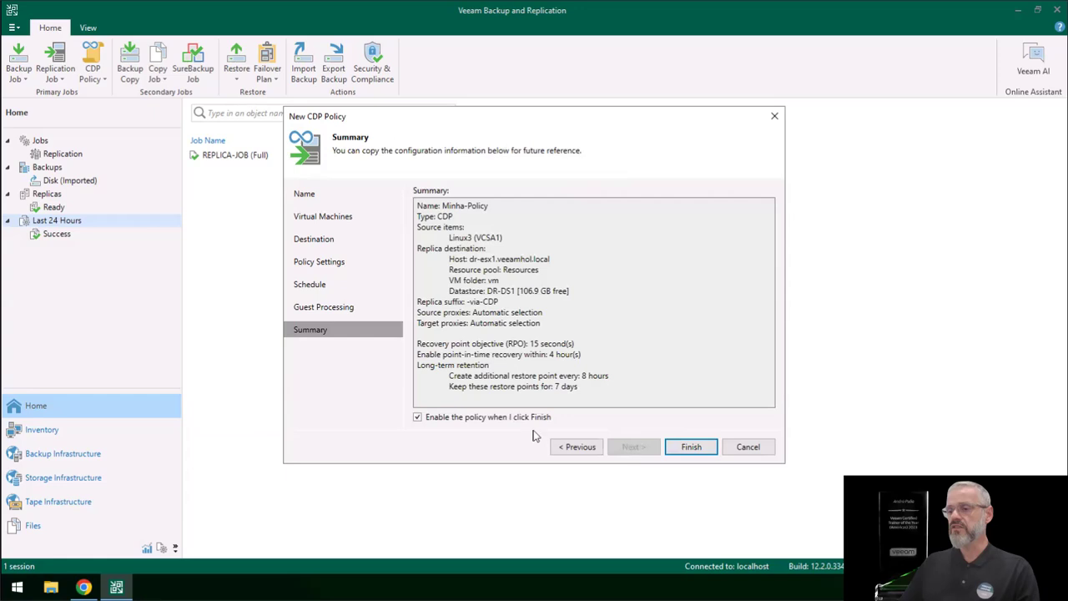
click(679, 451)
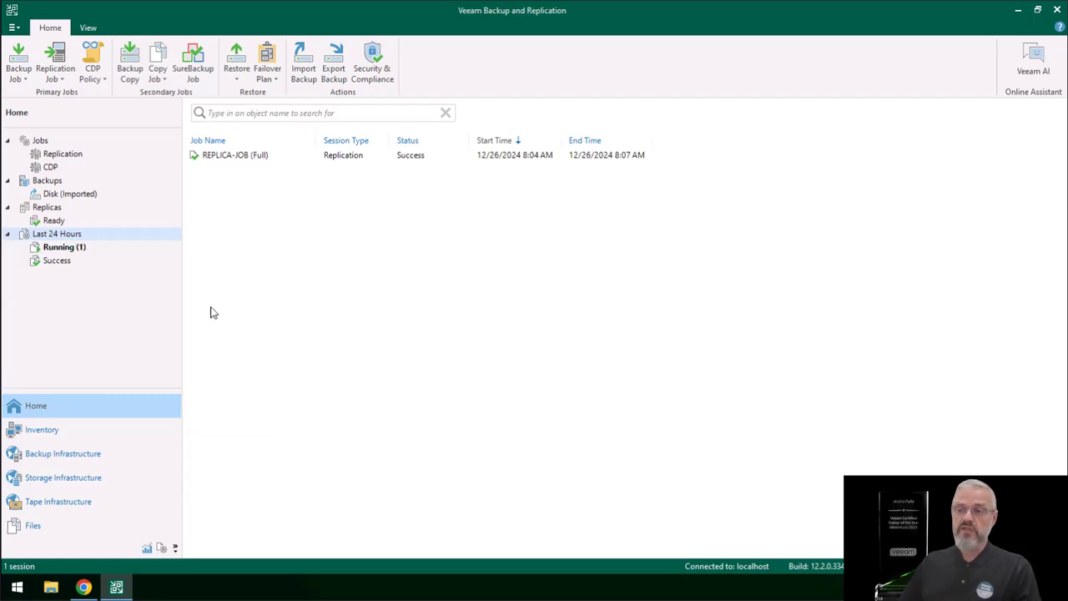
Step: Open the running Linux3 (Minha-Policy) session to view the progress of its initial sync
click(55, 248)
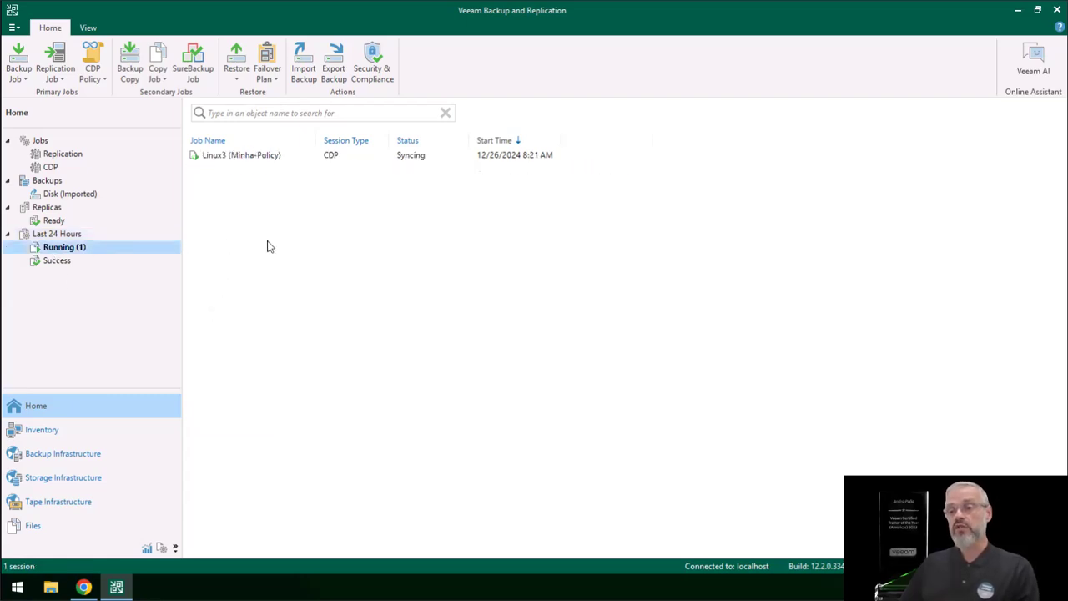
click(244, 156)
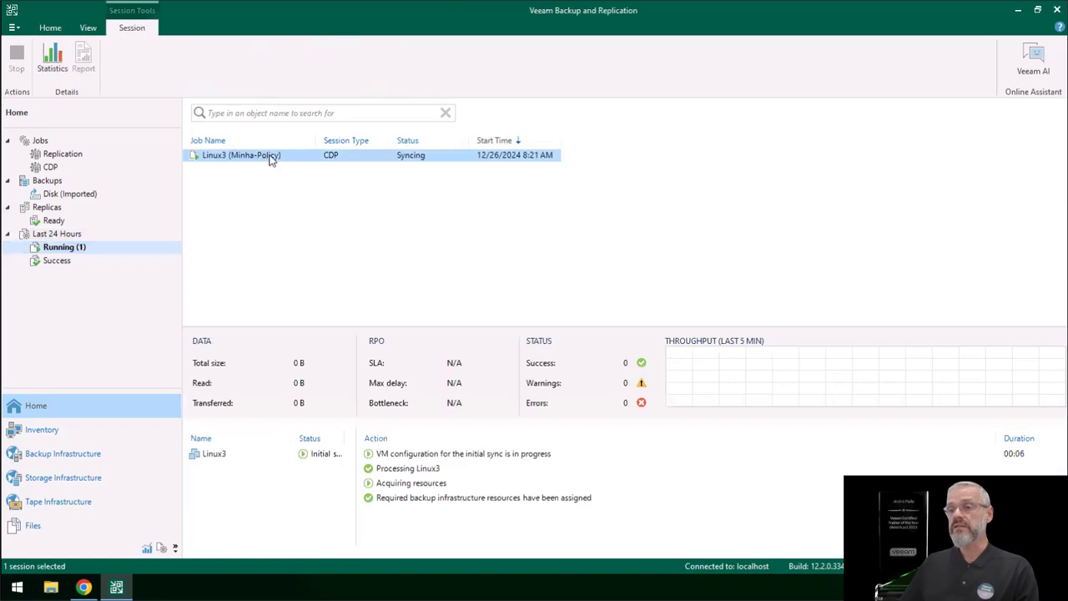
Step: Switch to the vSphere Client and expand the DR_SITE cluster to look for the Linux3 CDP replica
click(84, 588)
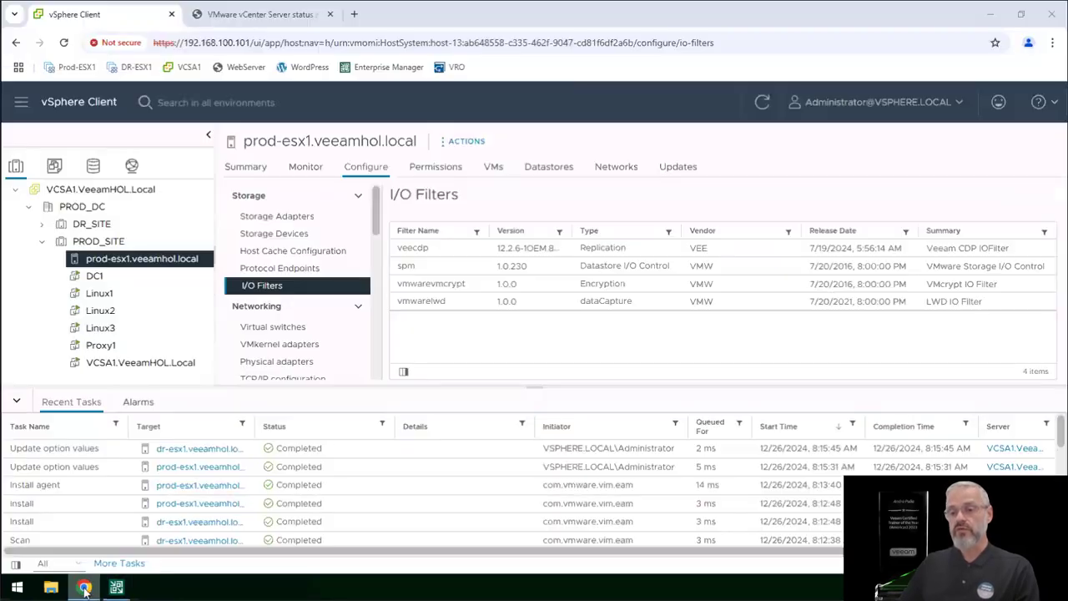
click(42, 241)
click(41, 224)
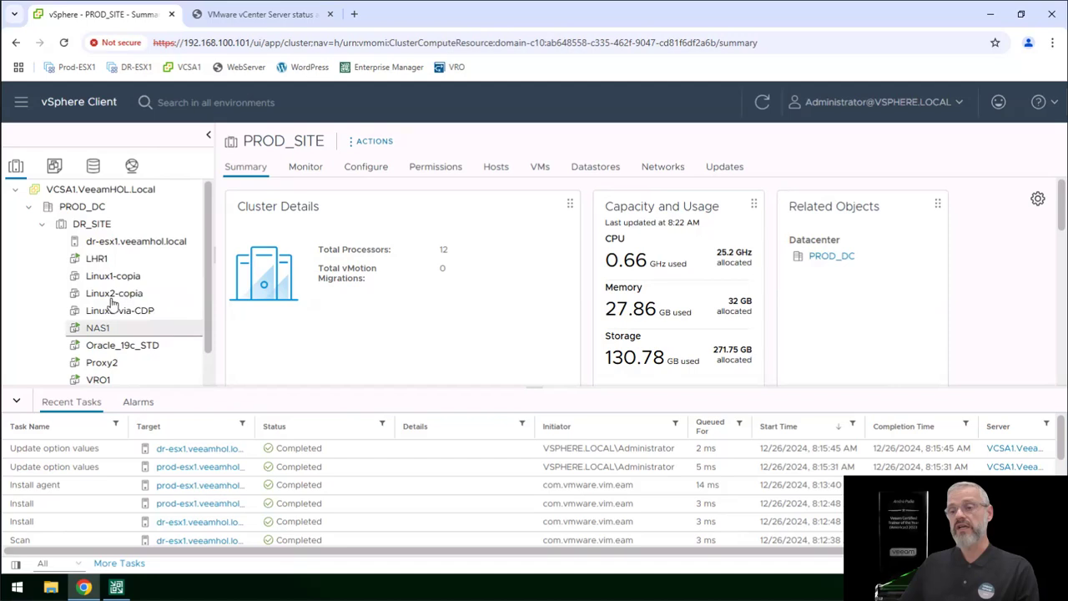
Step: View the summary of the Linux3-via-CDP replica VM, and switch back to Veeam Backup and Replication to check the running sessions
click(115, 312)
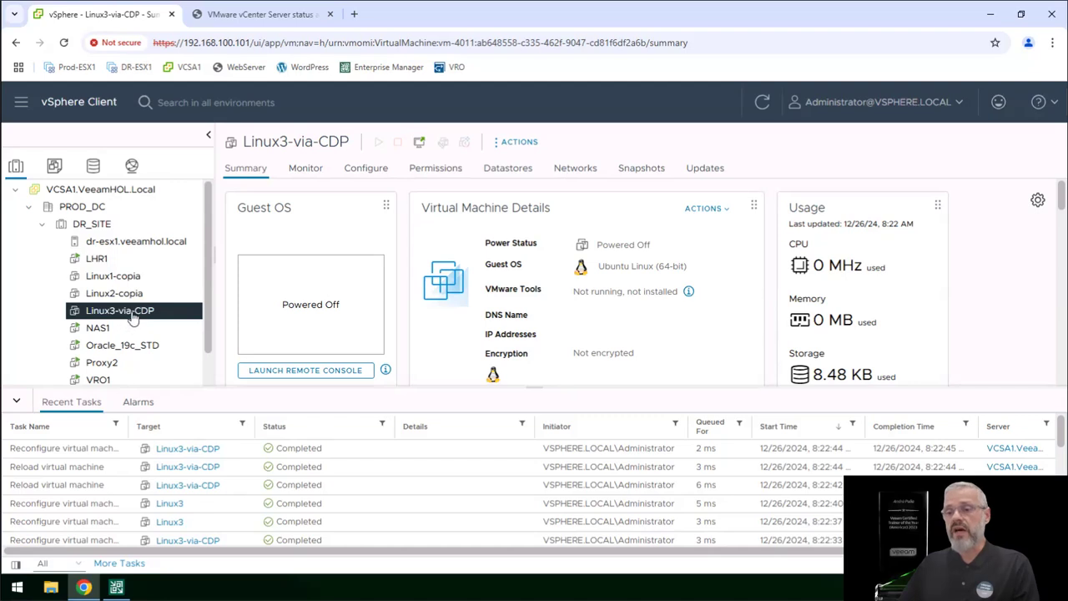
click(116, 586)
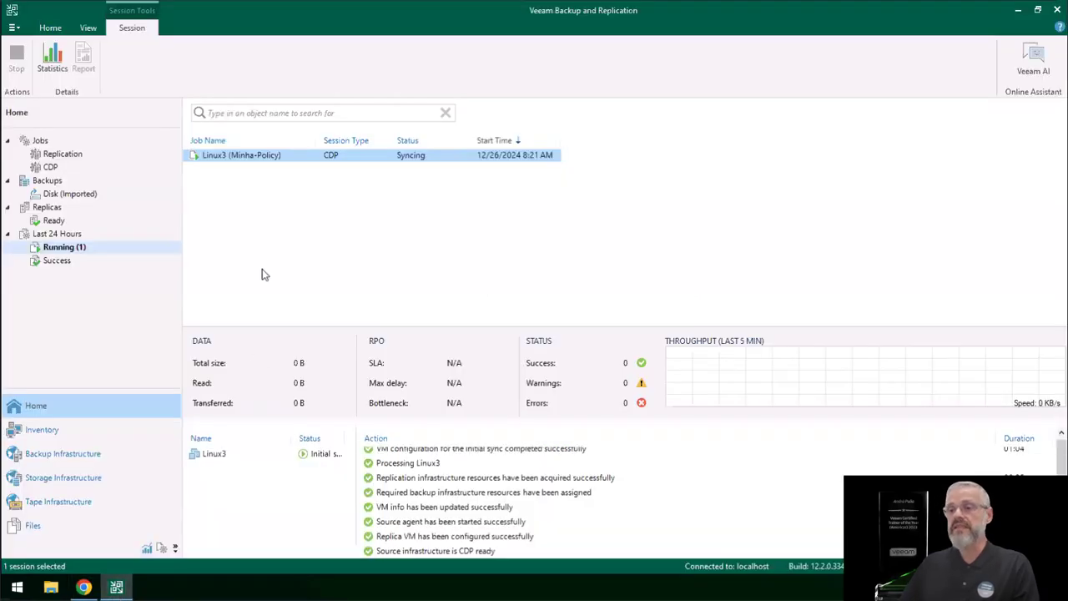
click(87, 247)
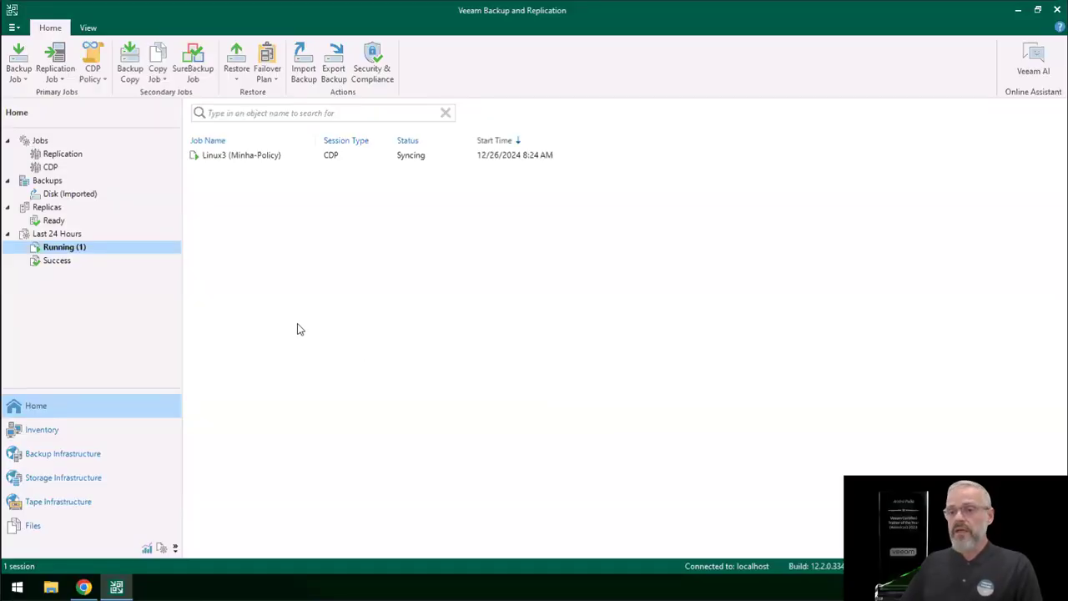
Step: List the ready replicas and compare the replica types of Linux1, Linux2 and Linux3, ending with Linux3 selected
click(53, 222)
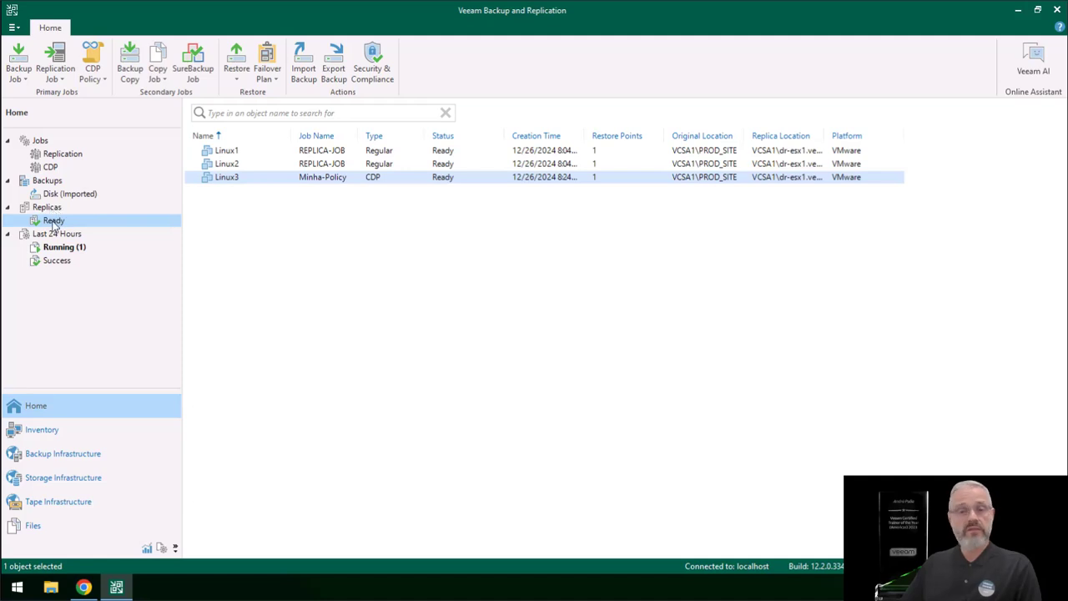
click(267, 180)
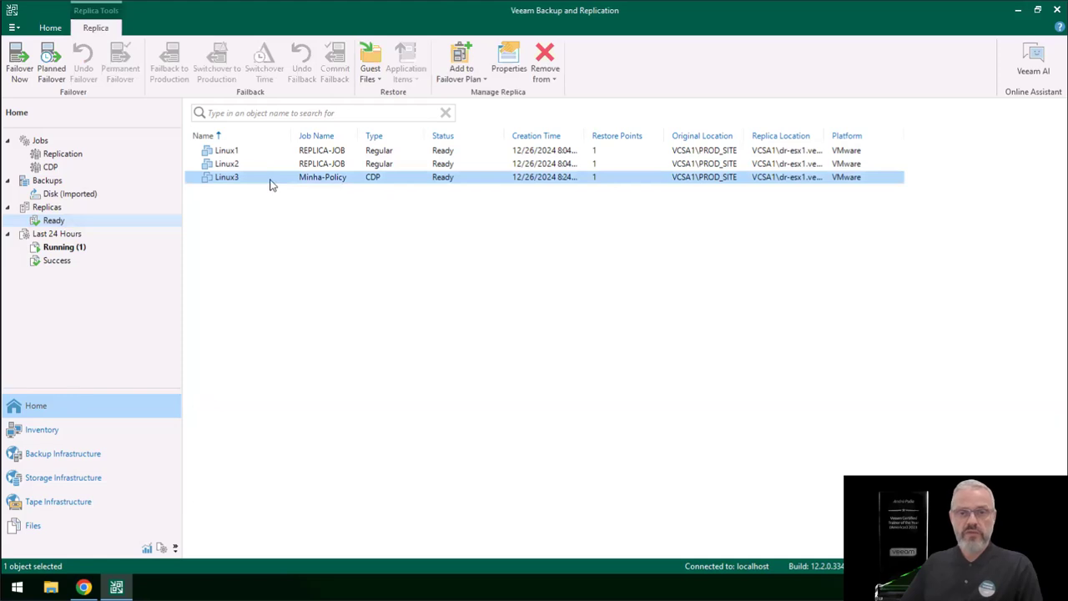
click(378, 151)
click(381, 166)
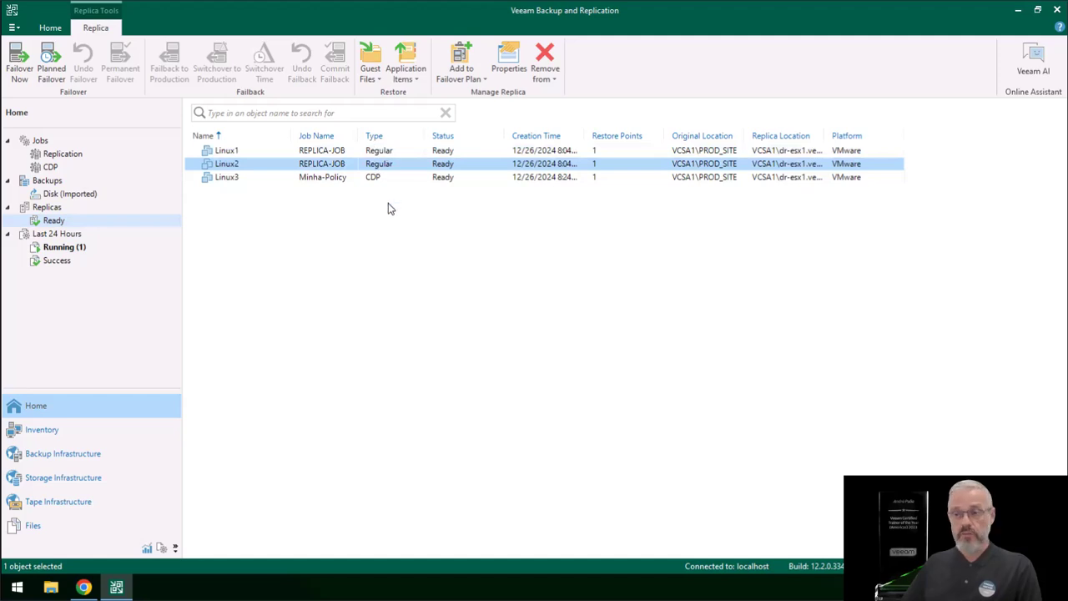
click(378, 178)
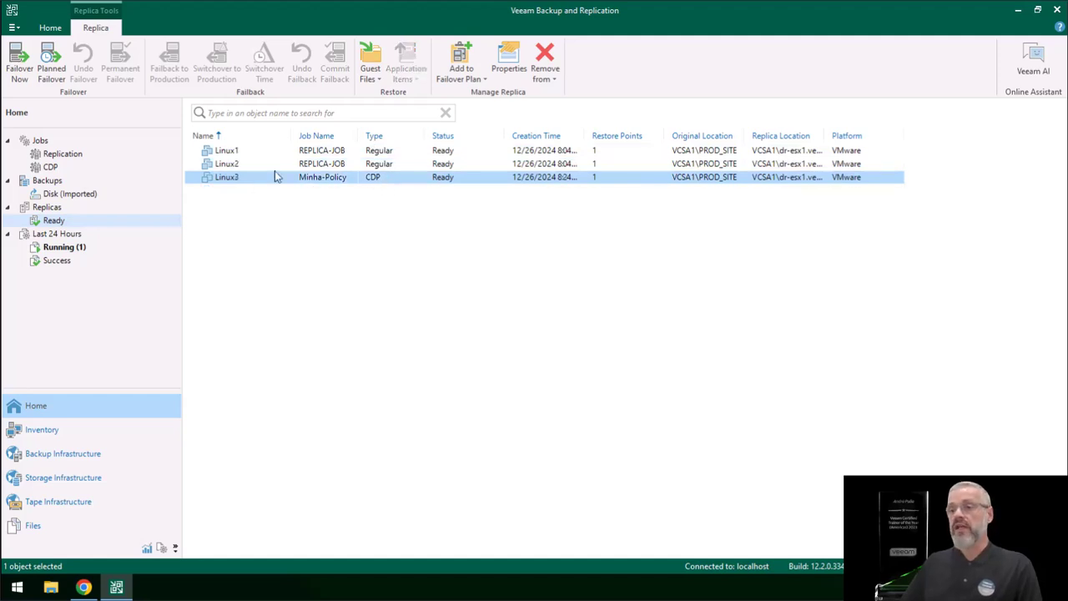